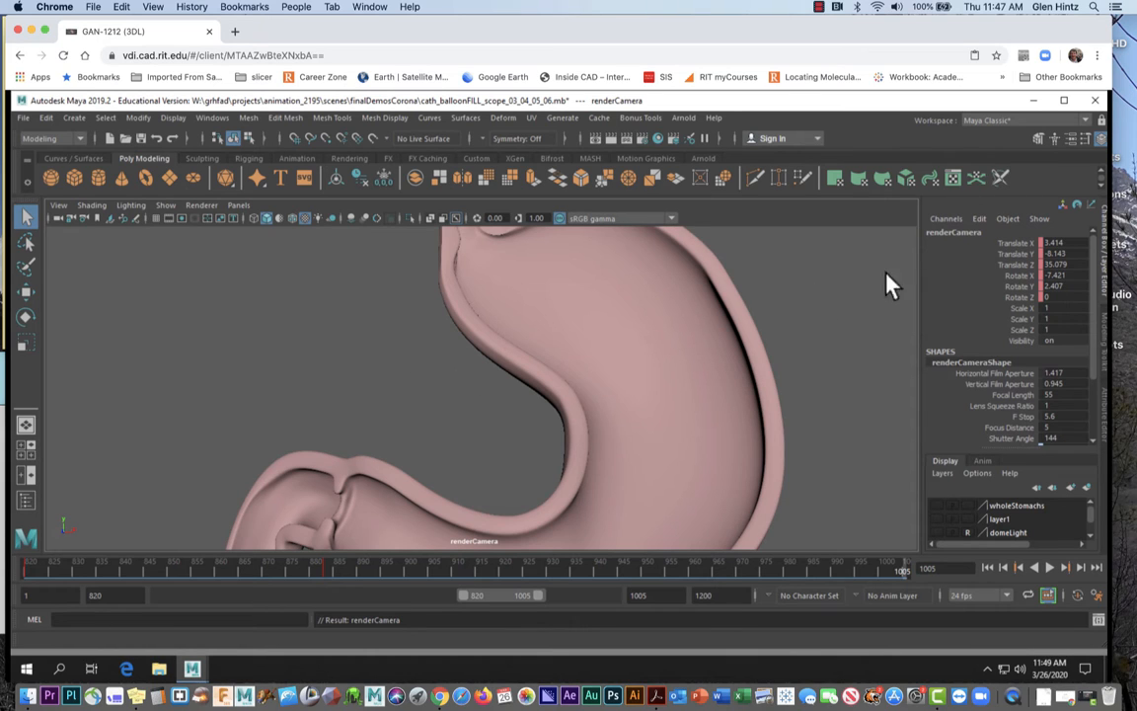
Minimize the Maya stomach scene window to reveal the remote Windows desktop
{"action": "left_click", "coordinate": [1033, 101]}
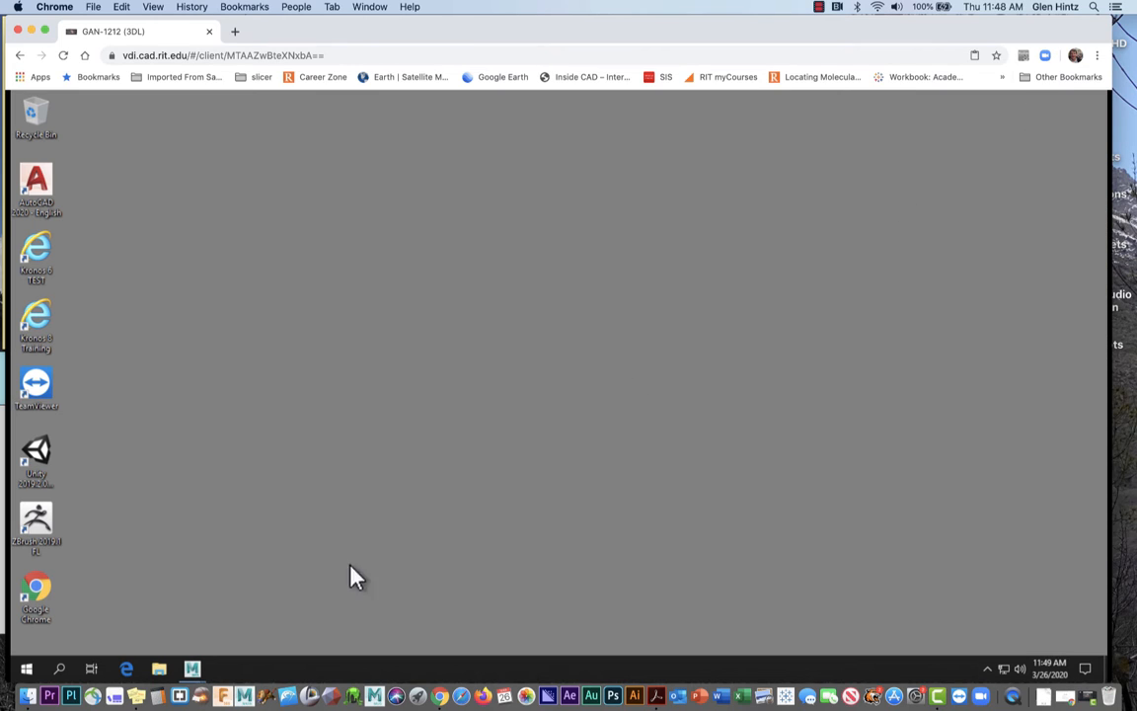
Search the Start menu for 'Mus' and launch Muster Console 9.0.14
{"action": "left_click", "coordinate": [27, 669]}
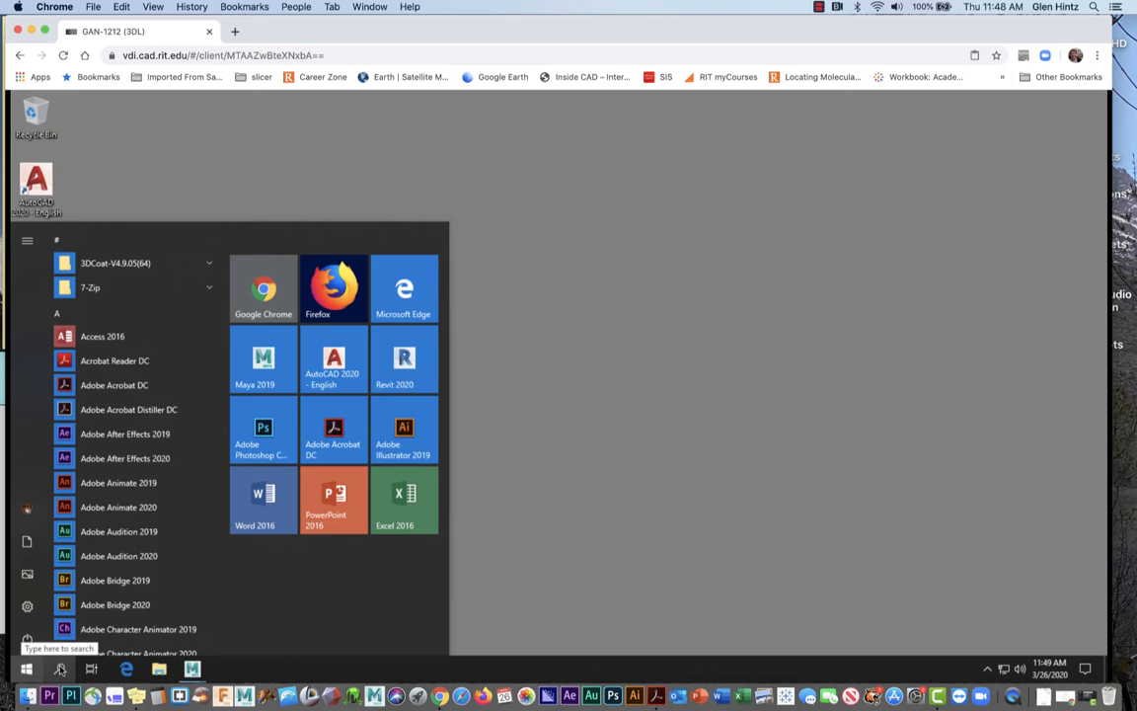
{"action": "left_click", "coordinate": [59, 668]}
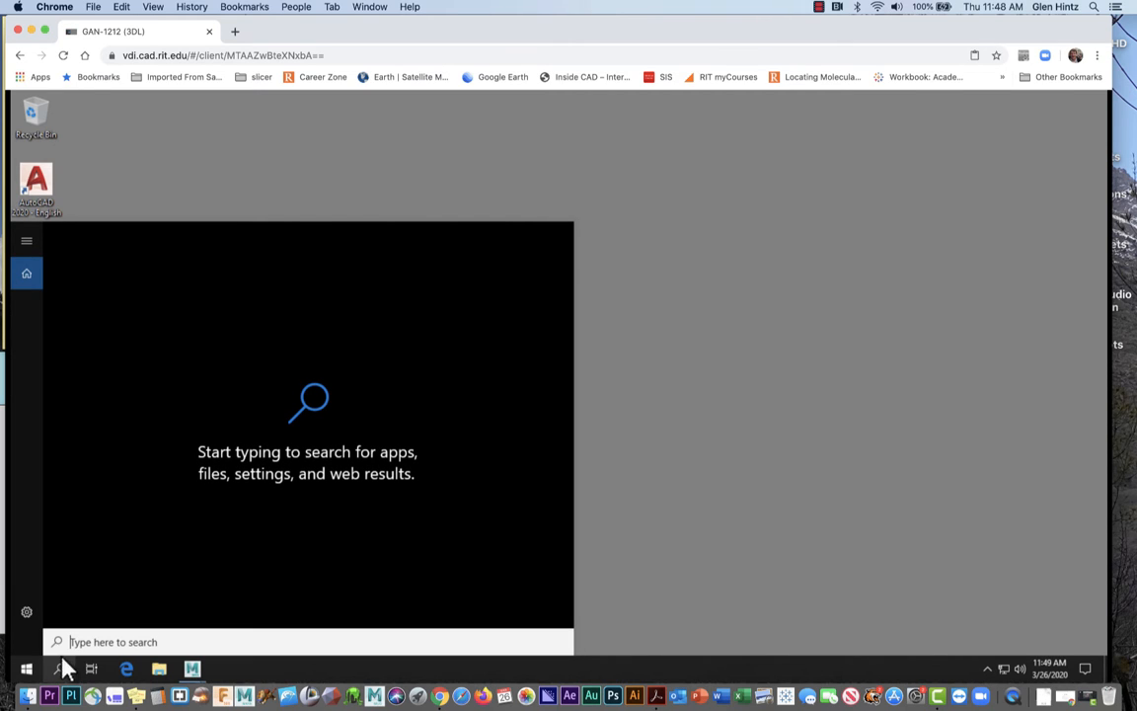
{"action": "type", "text": "Mus"}
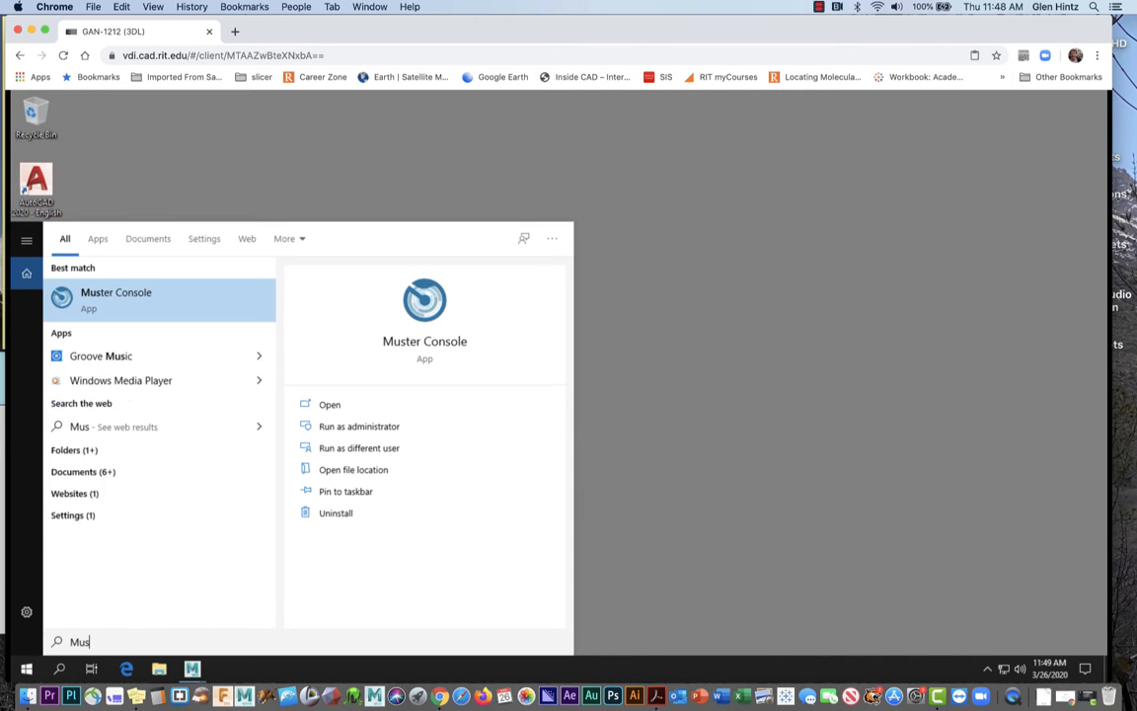
{"action": "left_click", "coordinate": [131, 283]}
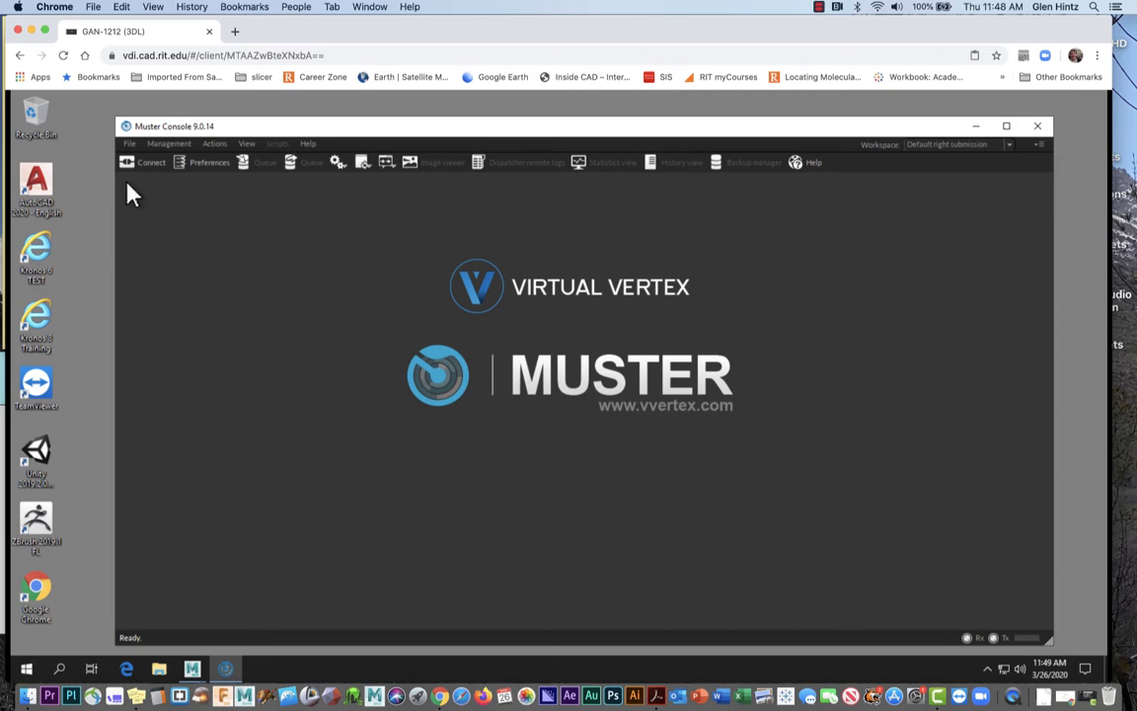
Connect to the mustercad.rit.edu:9881 dispatcher, re-entering the password after a denied first attempt
{"action": "left_click", "coordinate": [126, 168]}
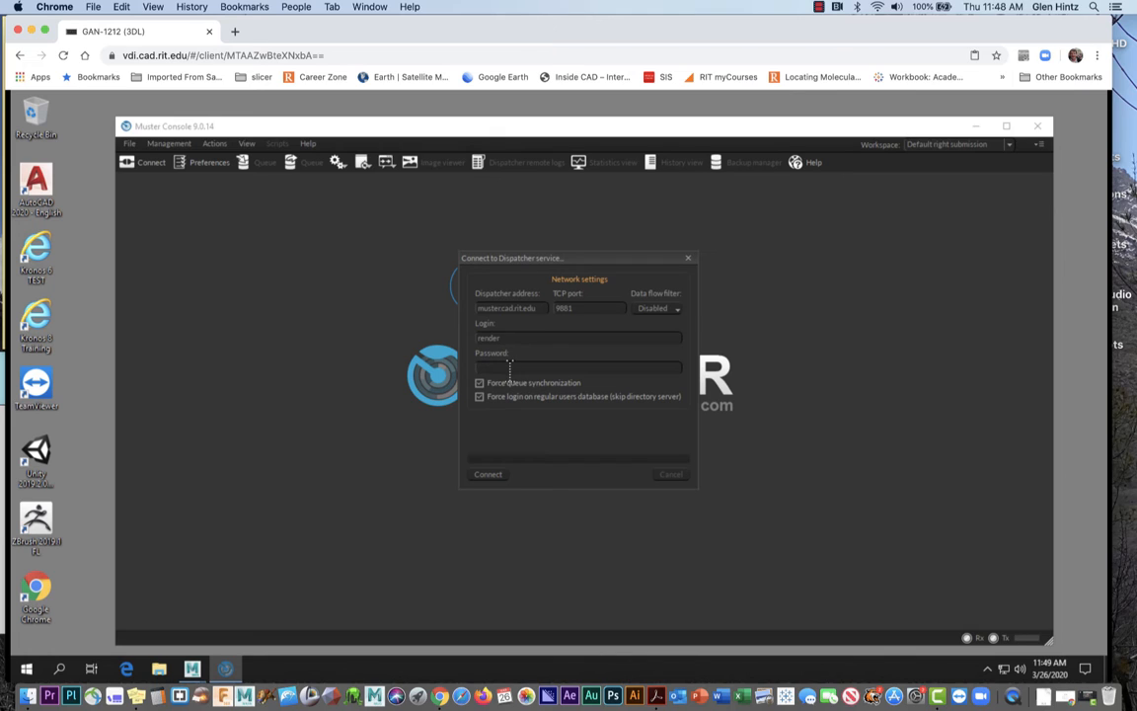
{"action": "type", "text": "r••••••"}
{"action": "left_click", "coordinate": [489, 475]}
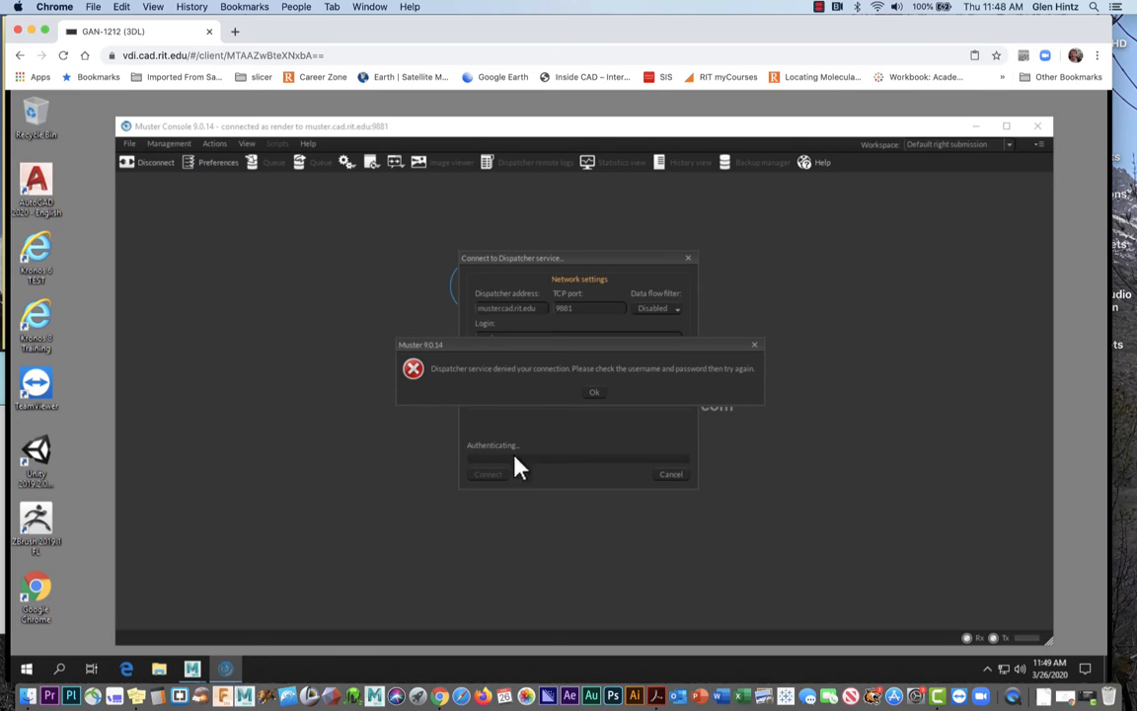
{"action": "left_click", "coordinate": [594, 394]}
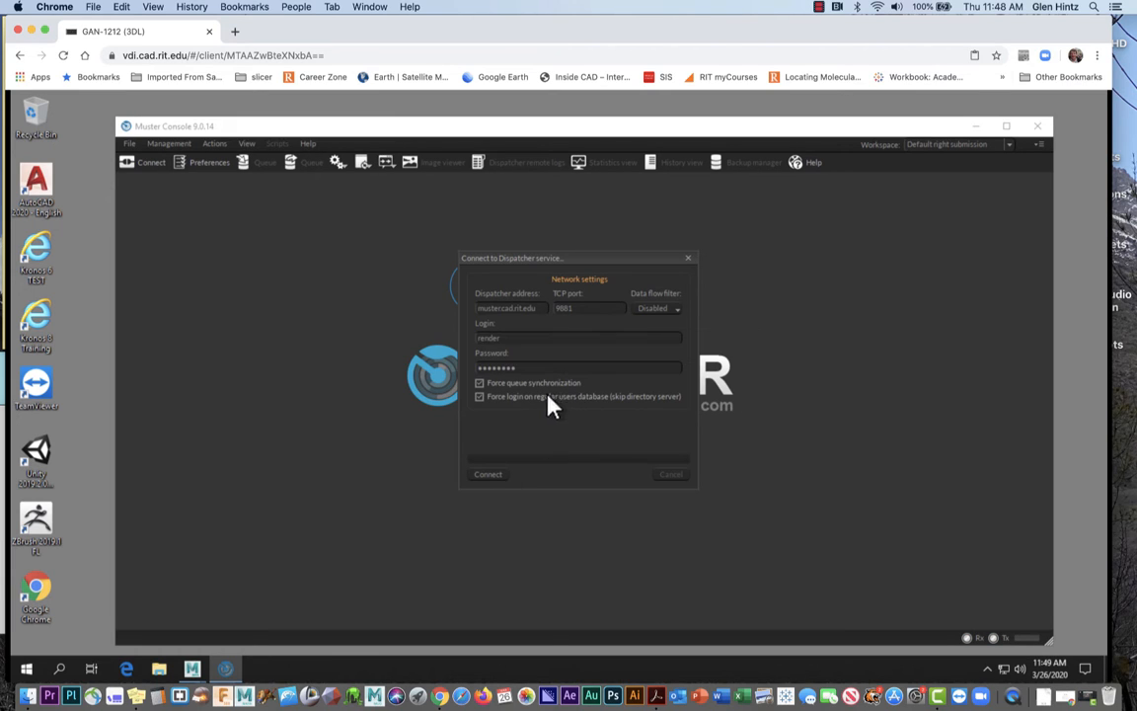
{"action": "left_click_drag", "start_coordinate": [517, 367], "coordinate": [463, 363]}
{"action": "type", "text": "********"}
{"action": "left_click", "coordinate": [483, 475]}
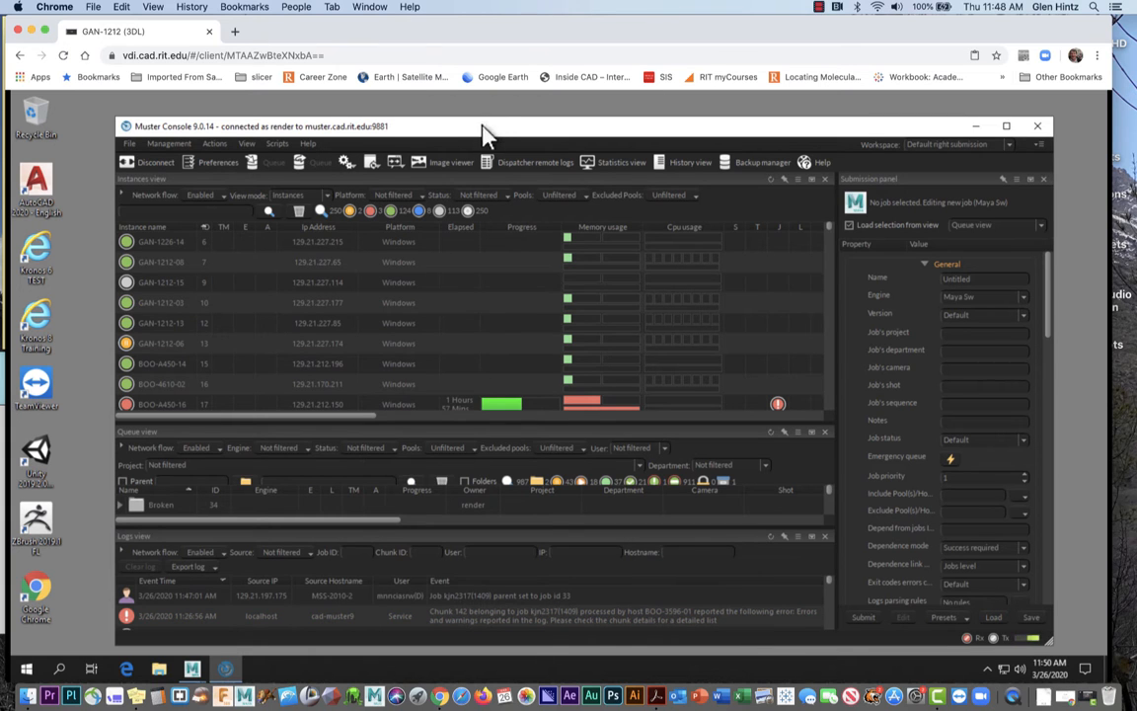
Reposition and enlarge the console window, raising the job queue and log panel splitters
{"action": "left_click_drag", "start_coordinate": [484, 134], "coordinate": [401, 105]}
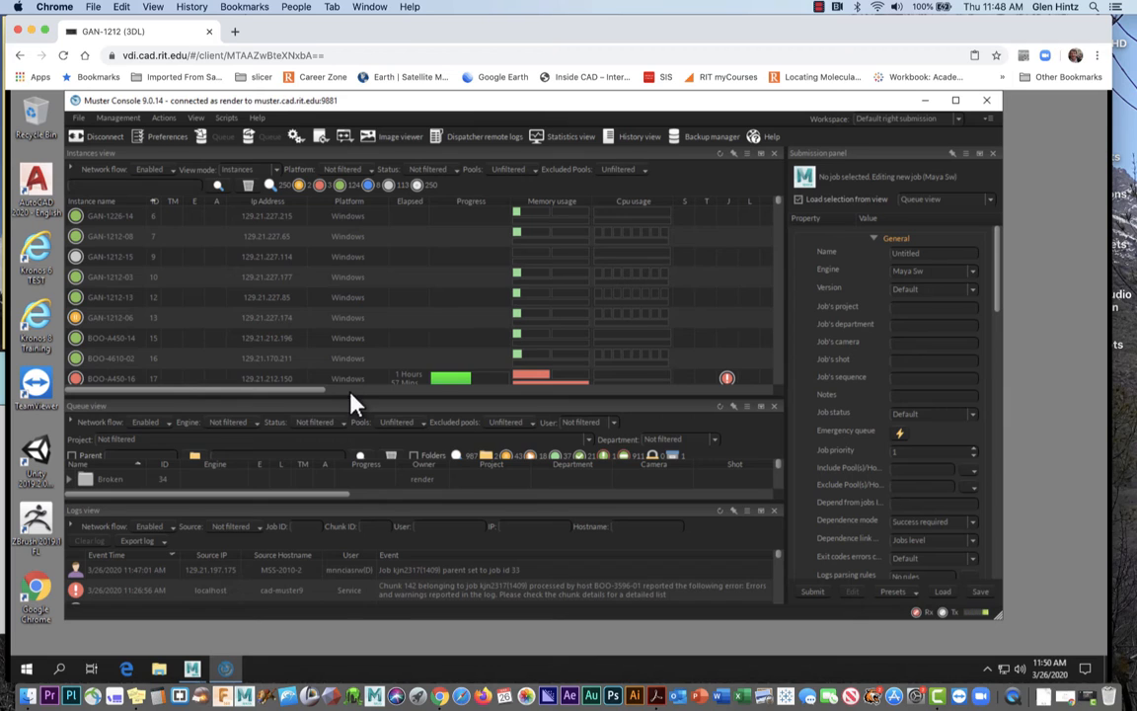
{"action": "left_click_drag", "start_coordinate": [348, 394], "coordinate": [347, 302]}
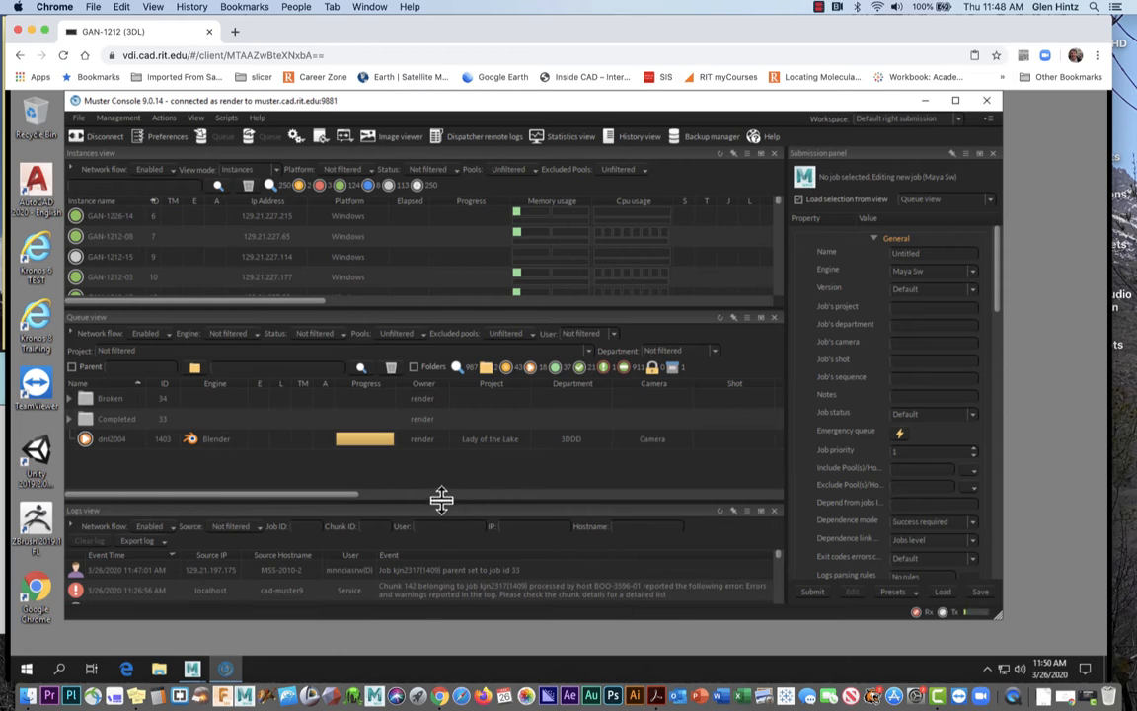
{"action": "left_click_drag", "start_coordinate": [441, 500], "coordinate": [444, 447]}
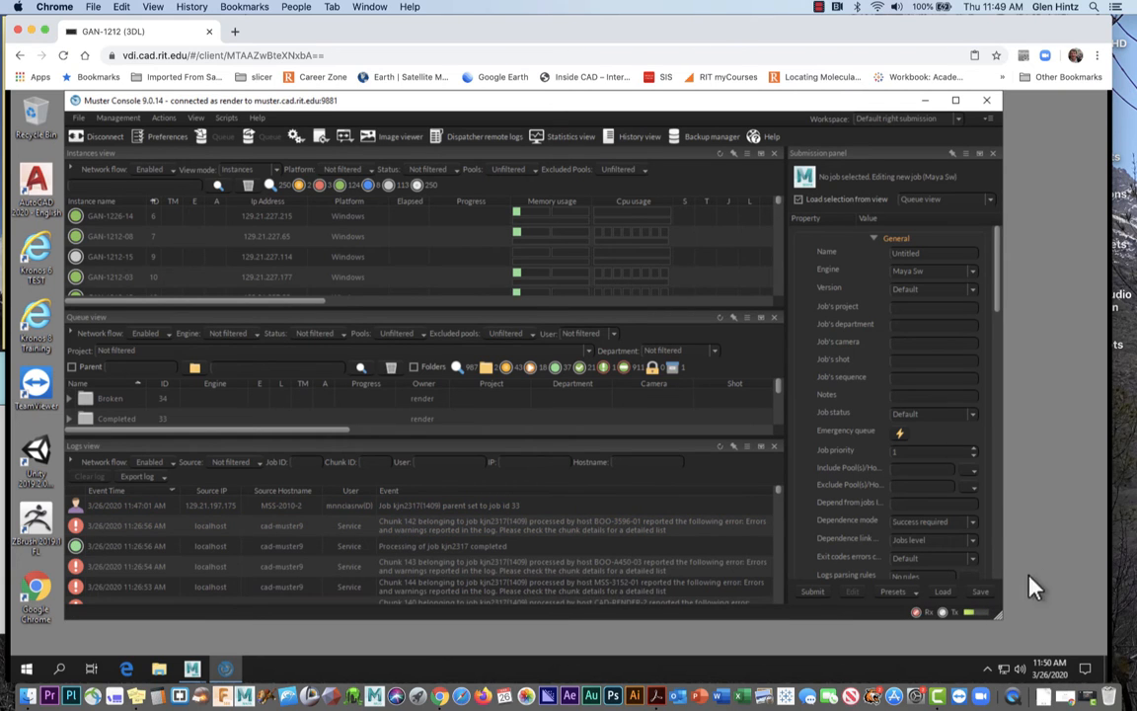
{"action": "left_click_drag", "start_coordinate": [1002, 619], "coordinate": [1108, 642]}
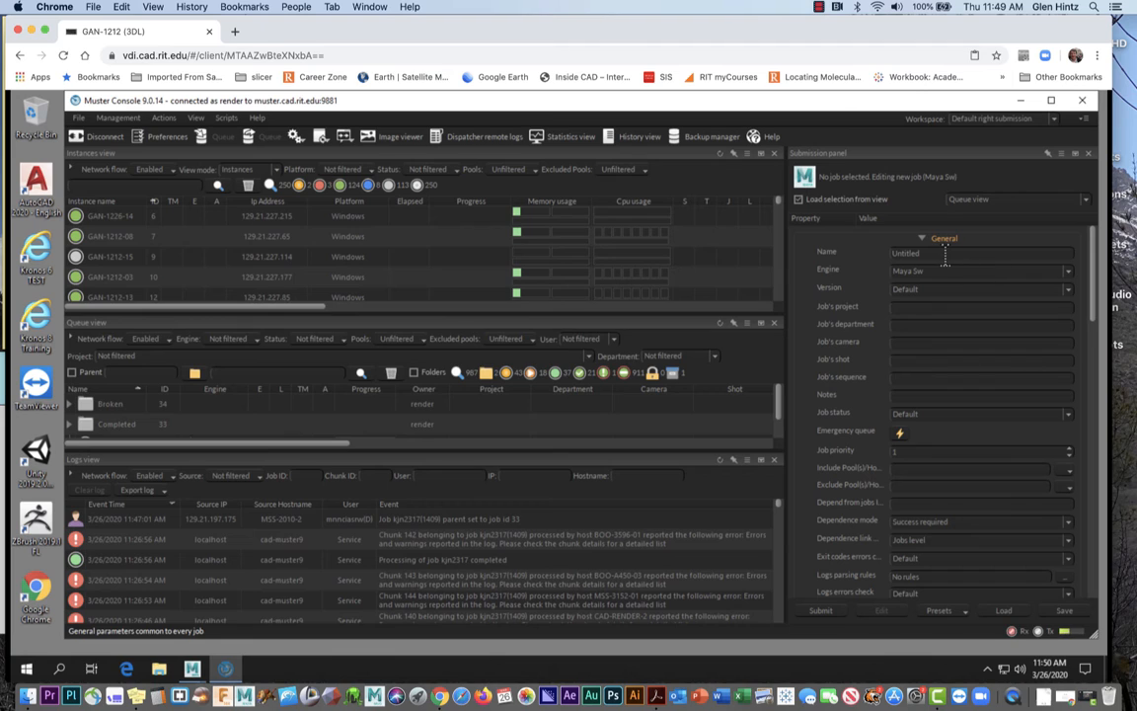
Name the new job grhfad and choose Maya Arnold as its render engine
{"action": "left_click_drag", "start_coordinate": [925, 254], "coordinate": [878, 255]}
{"action": "type", "text": "g"}
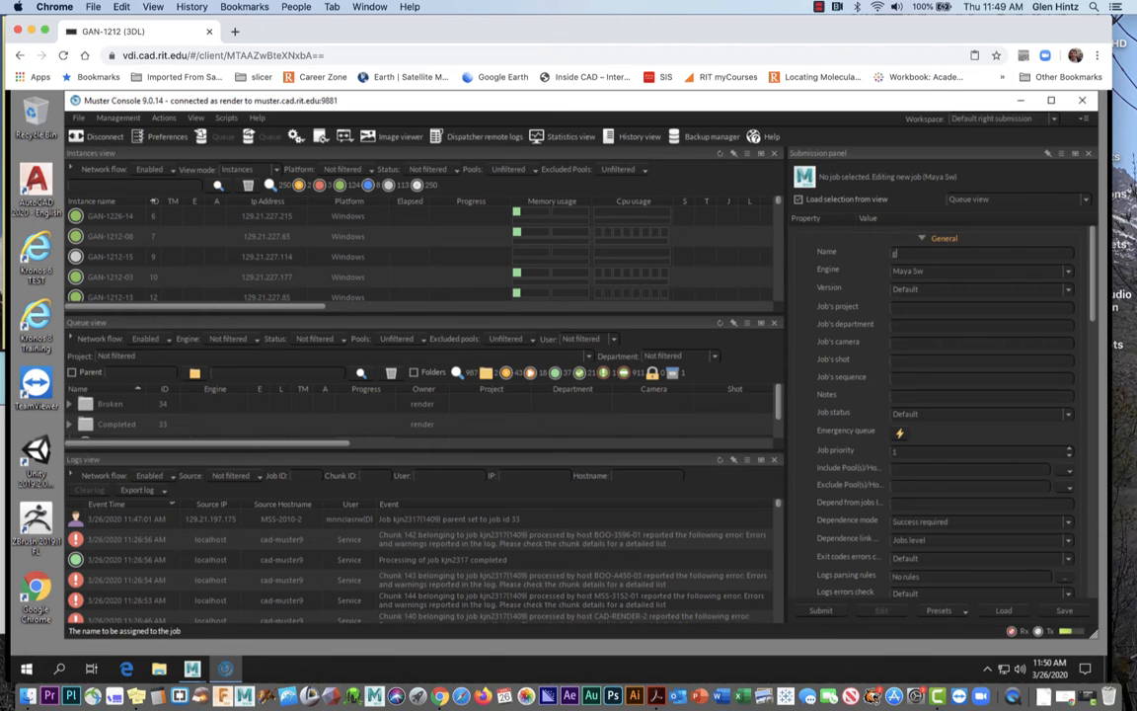
{"action": "type", "text": "rhfad"}
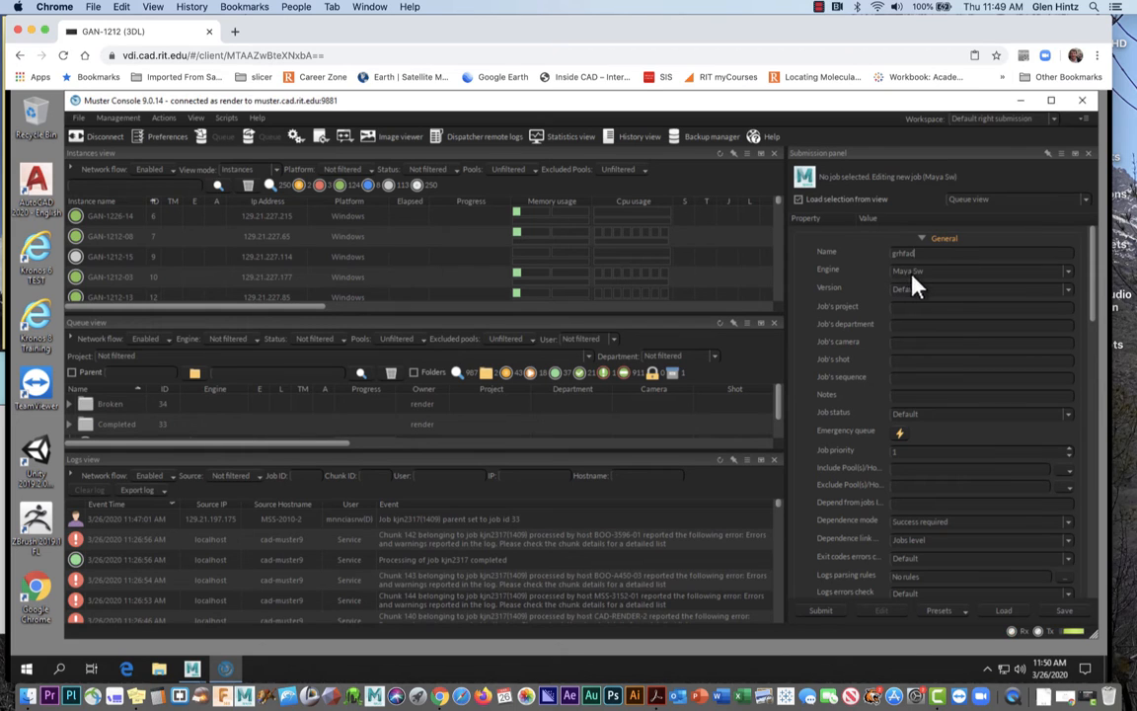
{"action": "left_click", "coordinate": [1070, 273]}
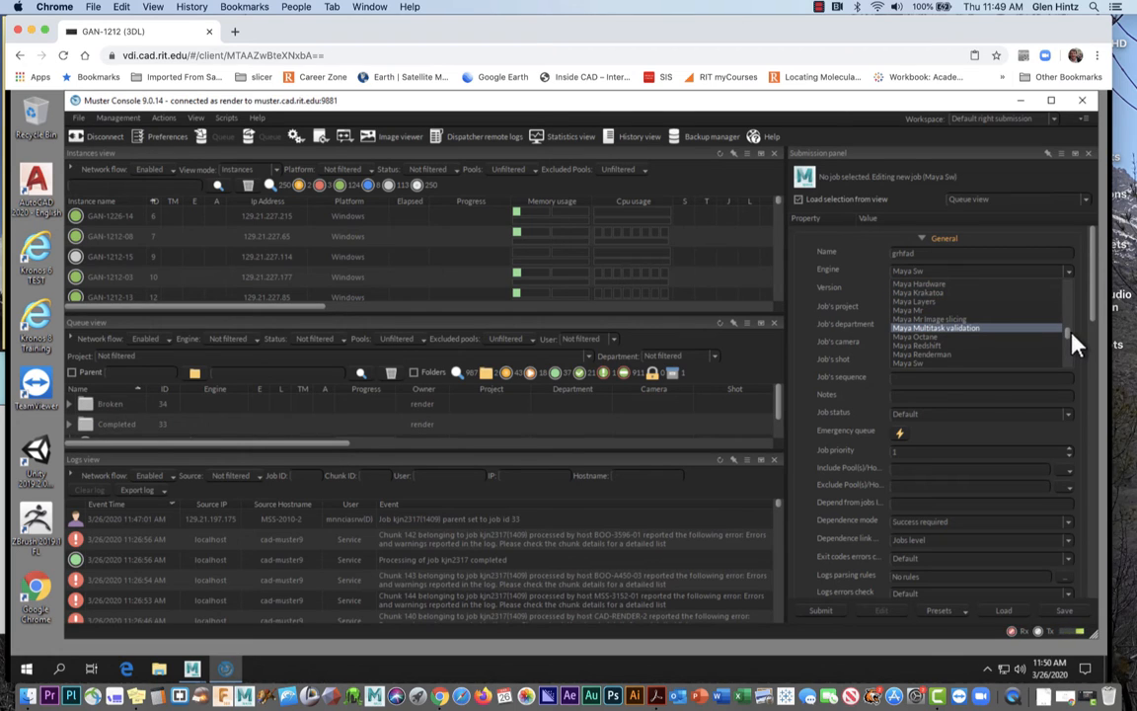
{"action": "left_click_drag", "start_coordinate": [1076, 344], "coordinate": [1072, 329]}
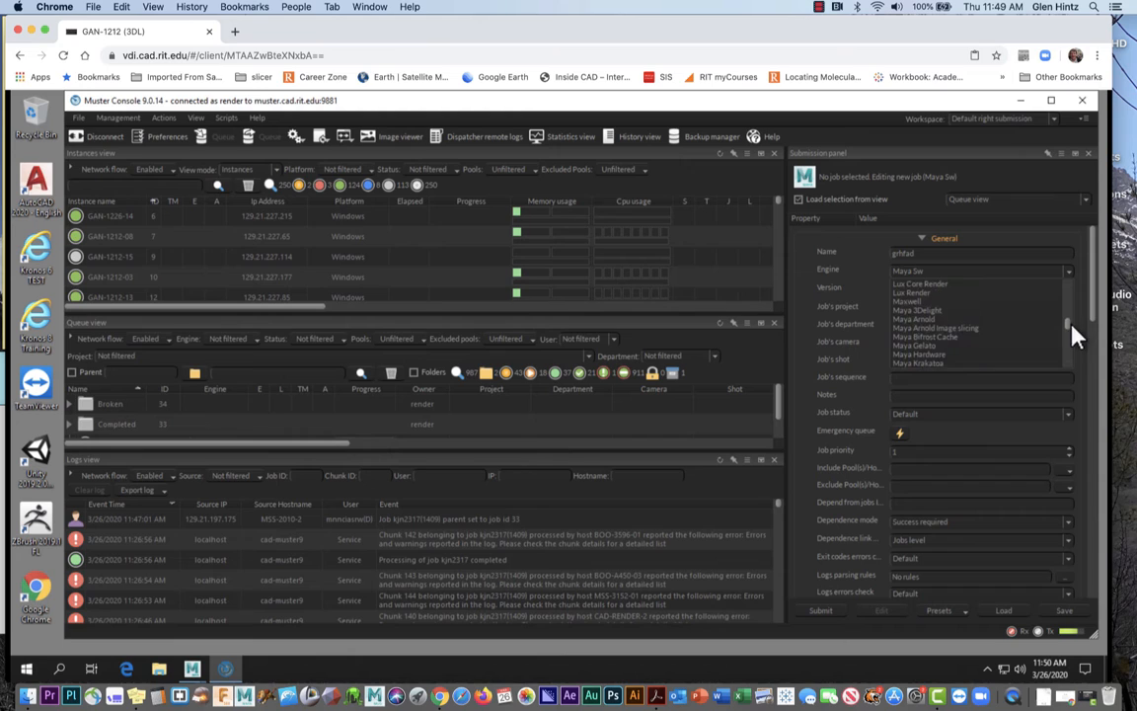
{"action": "left_click", "coordinate": [932, 325]}
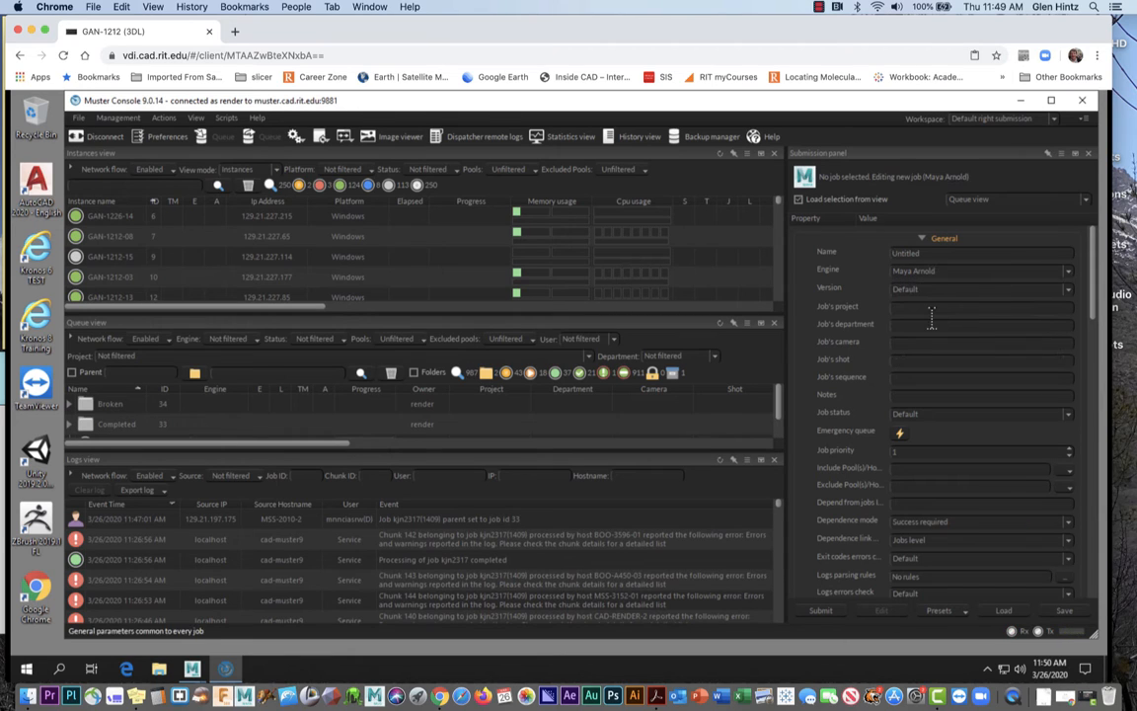
Re-enter the job name grhfad, with project retrieval and department Med Ill
{"action": "double_click", "coordinate": [893, 254]}
{"action": "type", "text": "g"}
{"action": "type", "text": "rhfad"}
{"action": "type", "text": "f"}
{"action": "type", "text": "re"}
{"action": "type", "text": "trieval"}
{"action": "left_click", "coordinate": [922, 326]}
{"action": "type", "text": "M"}
{"action": "type", "text": "ed Il"}
{"action": "type", "text": "I"}
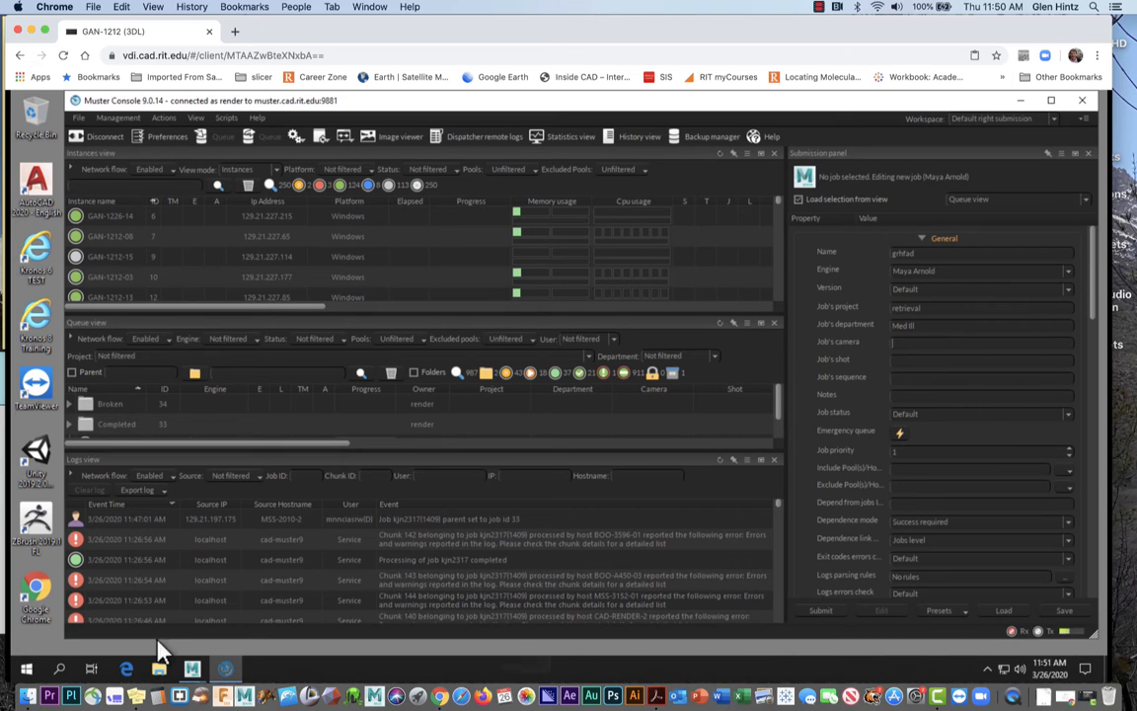
Restore the Maya stomach scene and select renderCamera through the viewport's View > Select Camera
{"action": "mouse_move", "coordinate": [191, 670]}
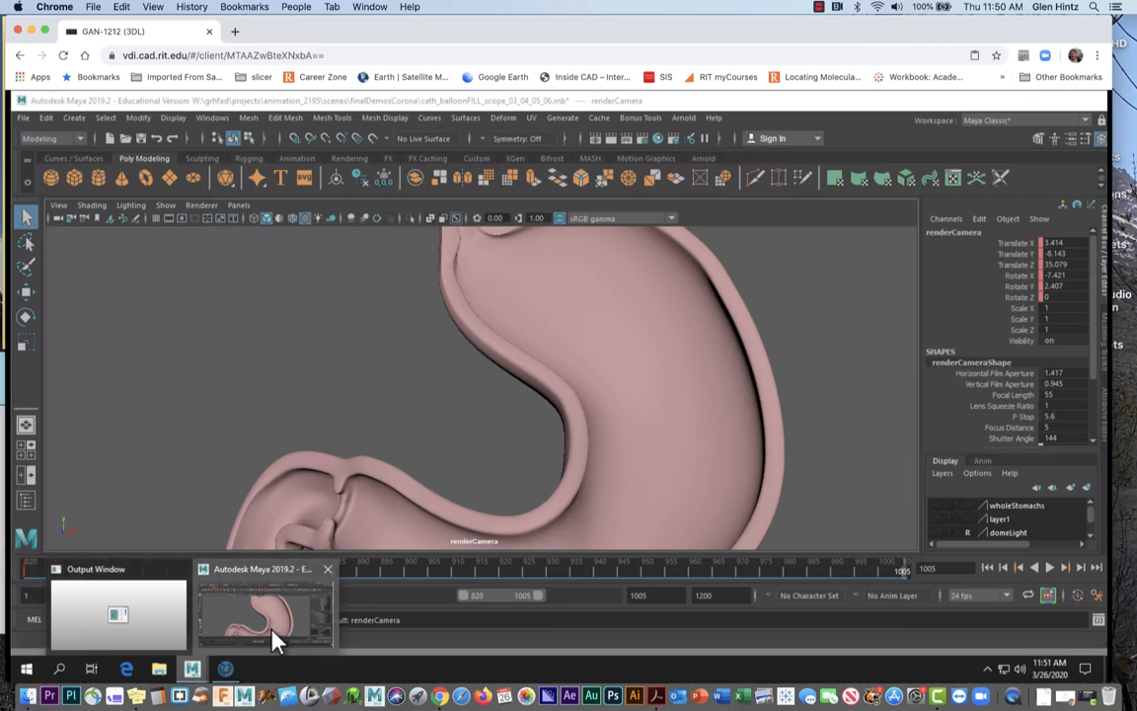
{"action": "left_click", "coordinate": [274, 637]}
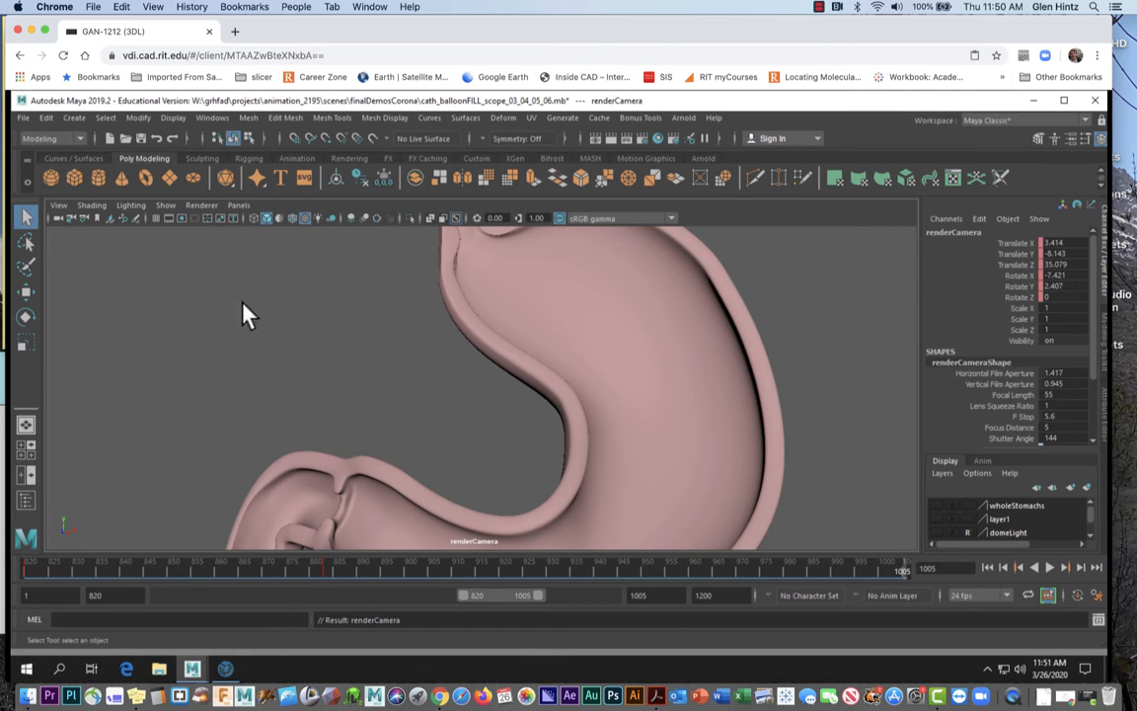
{"action": "left_click", "coordinate": [62, 207]}
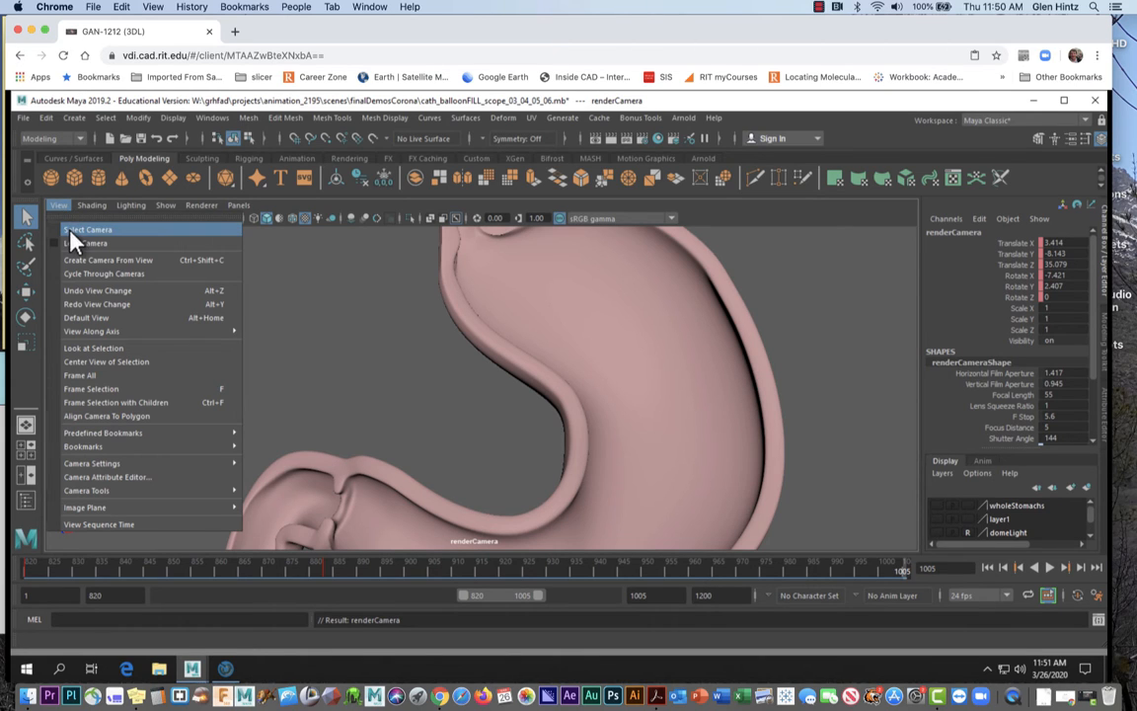
{"action": "left_click", "coordinate": [71, 231]}
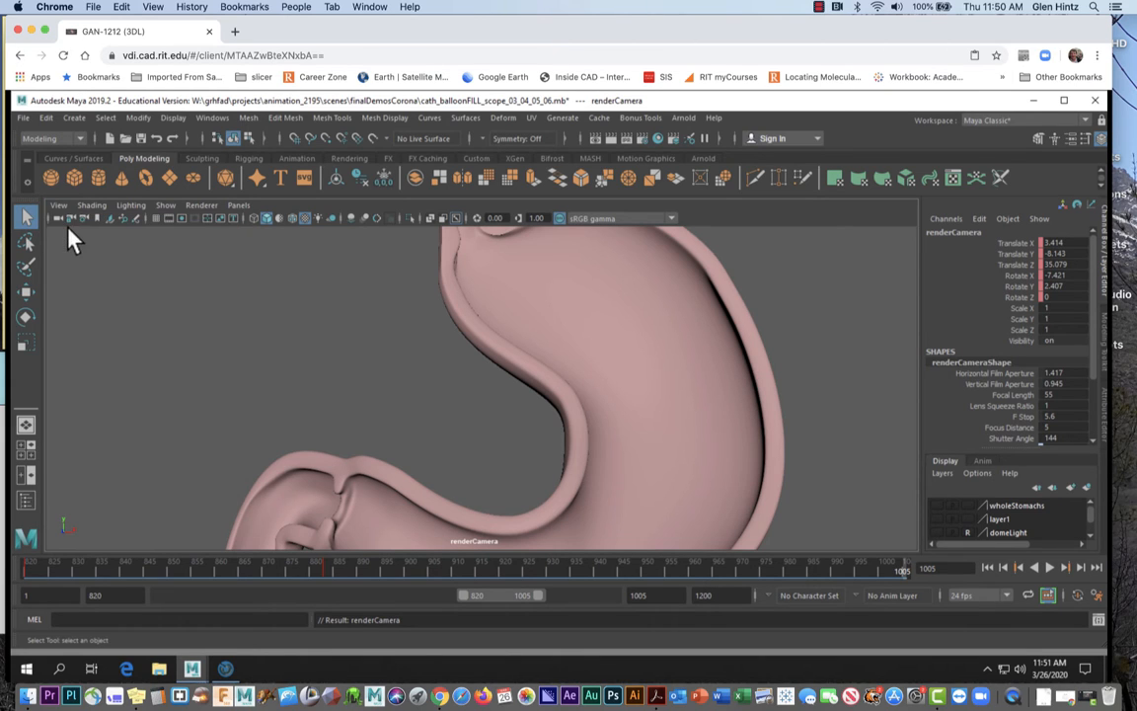
{"action": "left_click", "coordinate": [987, 233]}
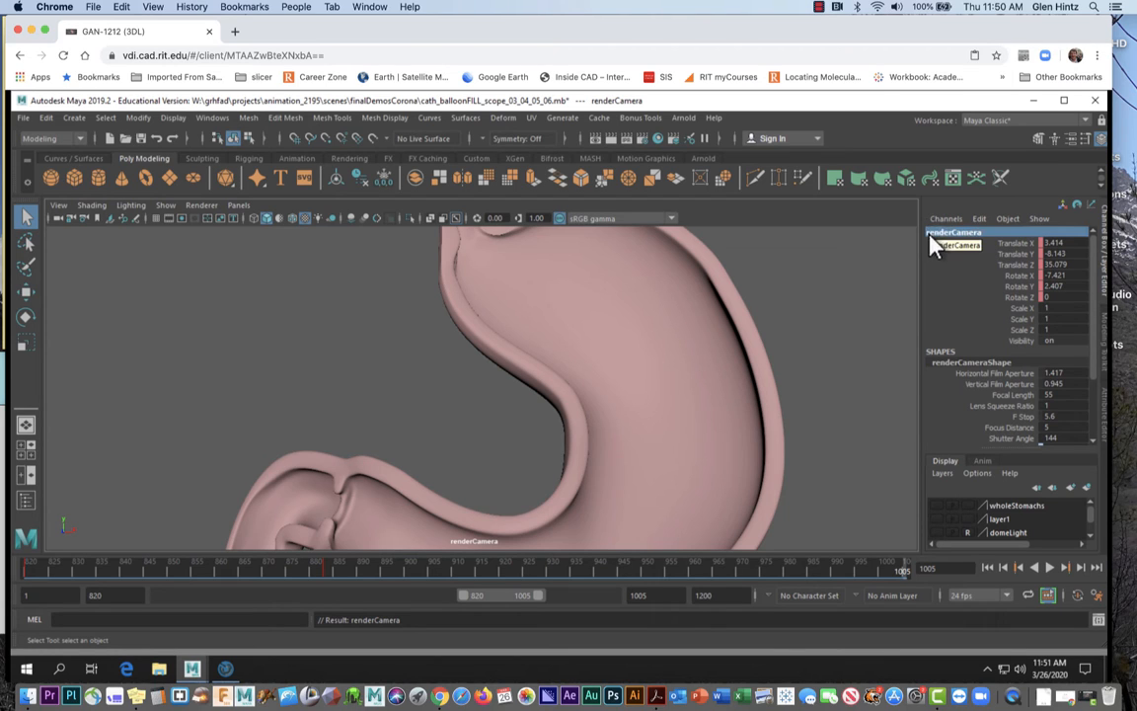
{"action": "right_click", "coordinate": [932, 239]}
{"action": "left_click", "coordinate": [970, 242]}
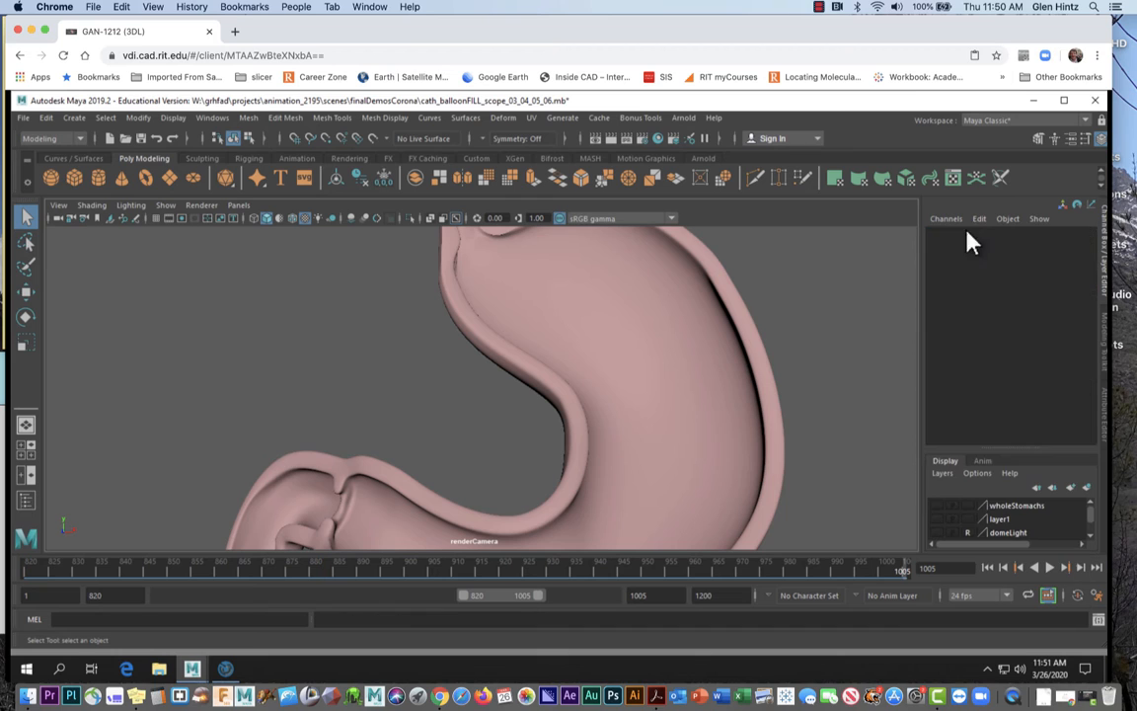
{"action": "left_click", "coordinate": [58, 204]}
{"action": "left_click", "coordinate": [64, 227]}
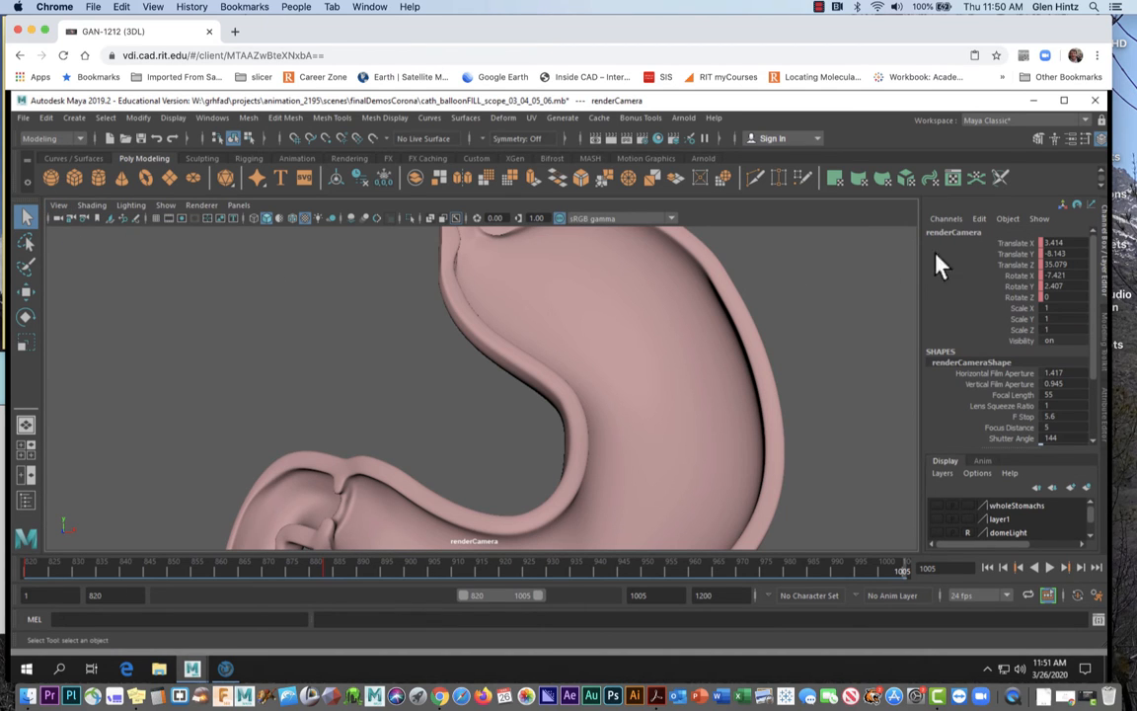
Rename the viewport camera to 'czzz' in the Channel Box
{"action": "double_click", "coordinate": [967, 233]}
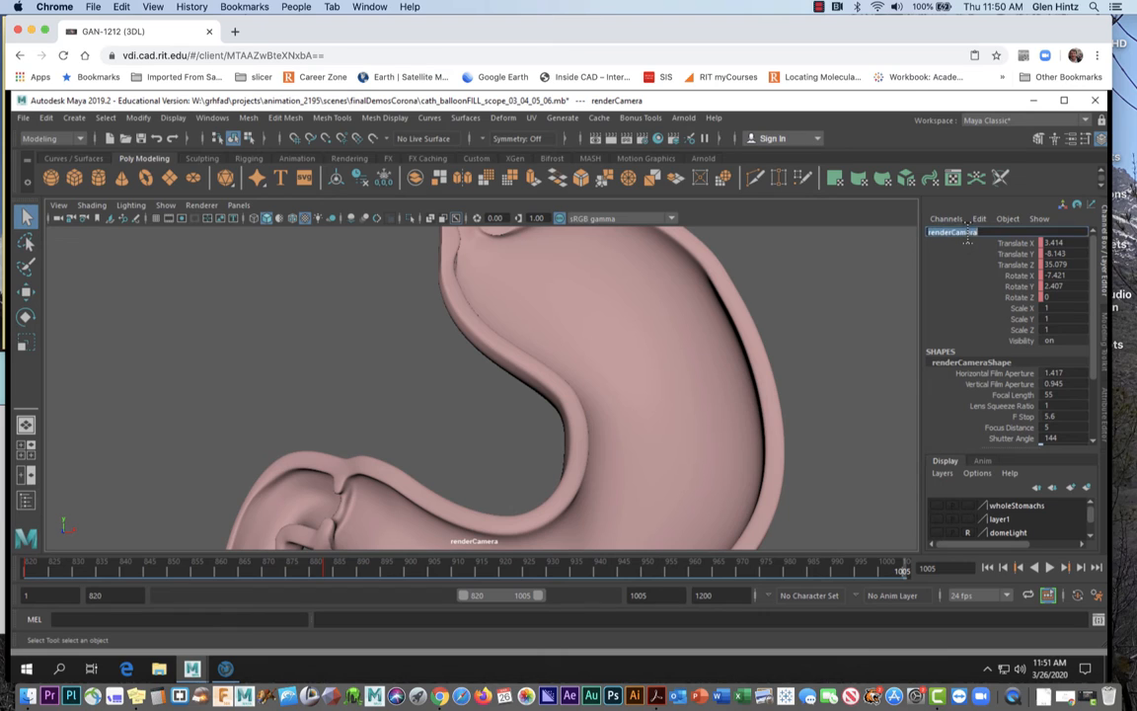
{"action": "key", "text": "Return"}
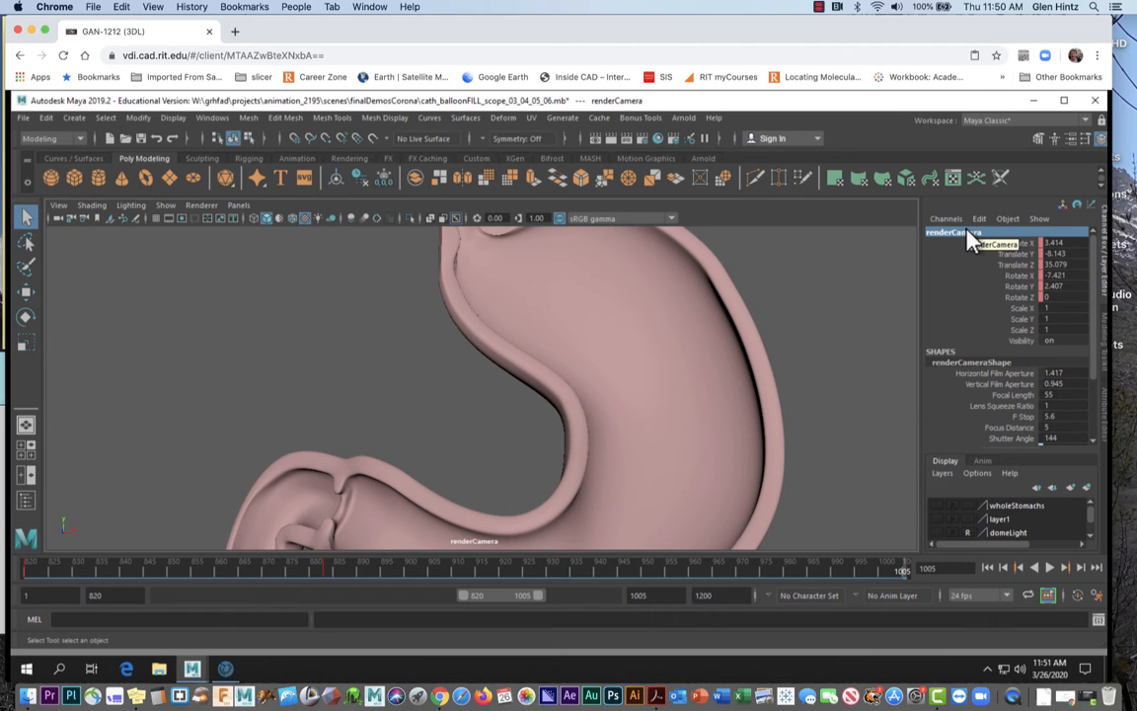
{"action": "double_click", "coordinate": [970, 235]}
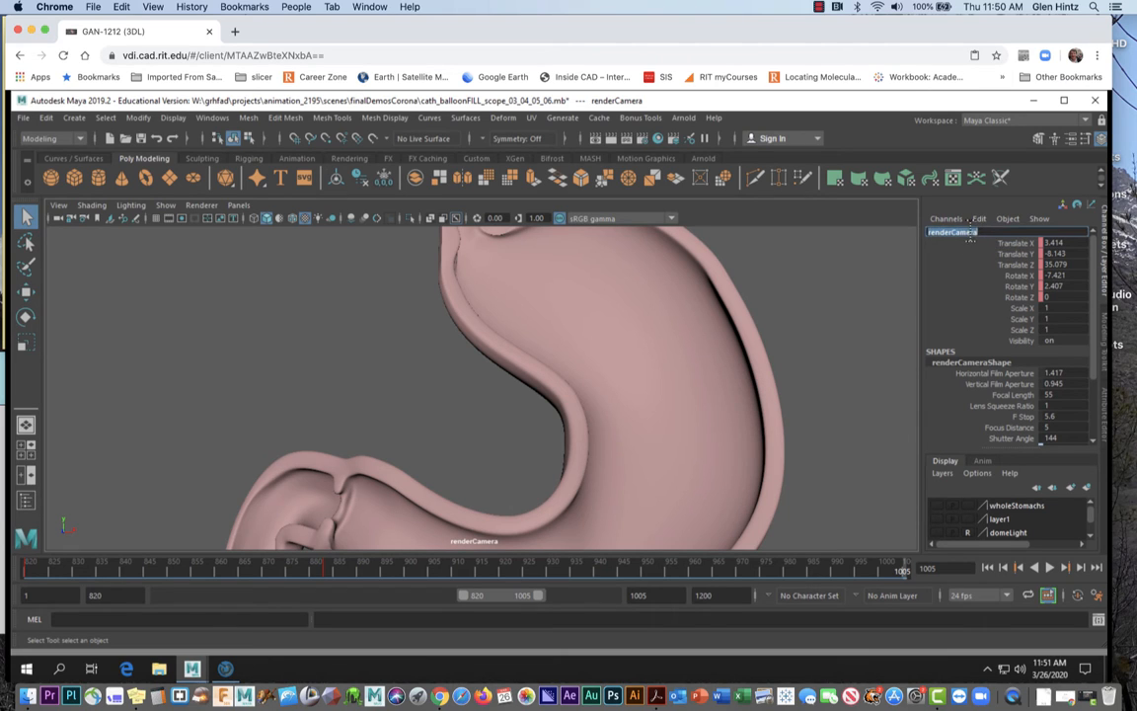
{"action": "key", "text": "Return"}
{"action": "double_click", "coordinate": [973, 233]}
{"action": "type", "text": "c"}
{"action": "type", "text": "zzz"}
{"action": "key", "text": "Return"}
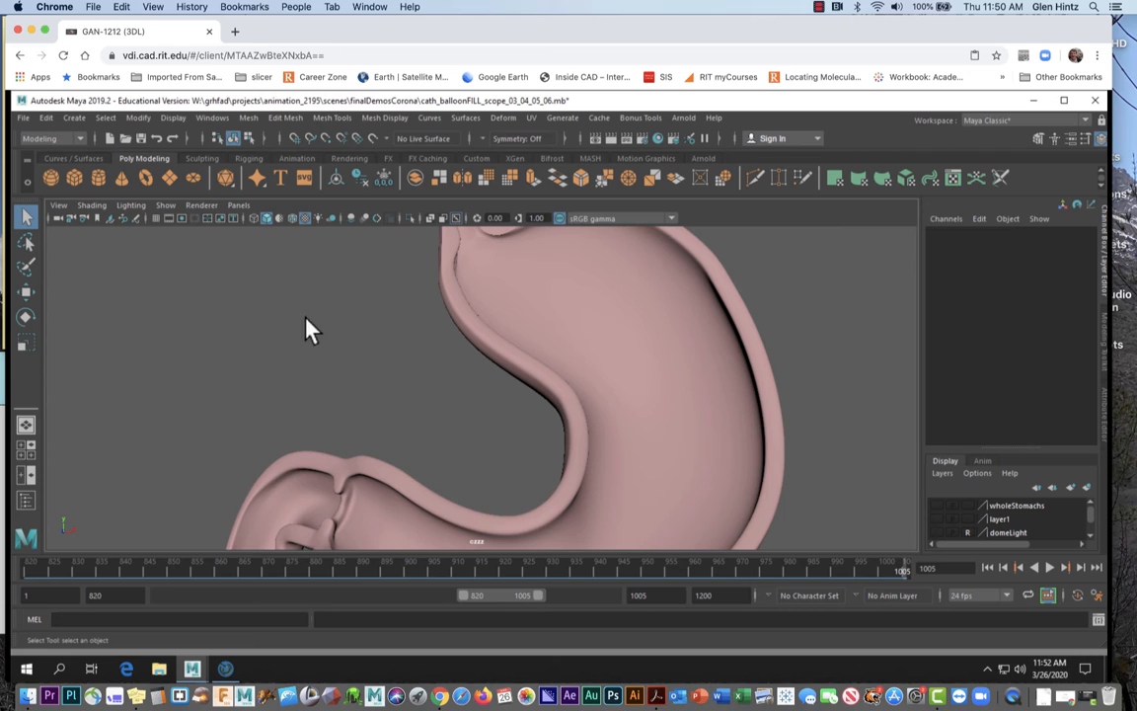
Reselect the viewport camera and rename it back to renderCamera
{"action": "left_click", "coordinate": [59, 204]}
{"action": "left_click", "coordinate": [74, 228]}
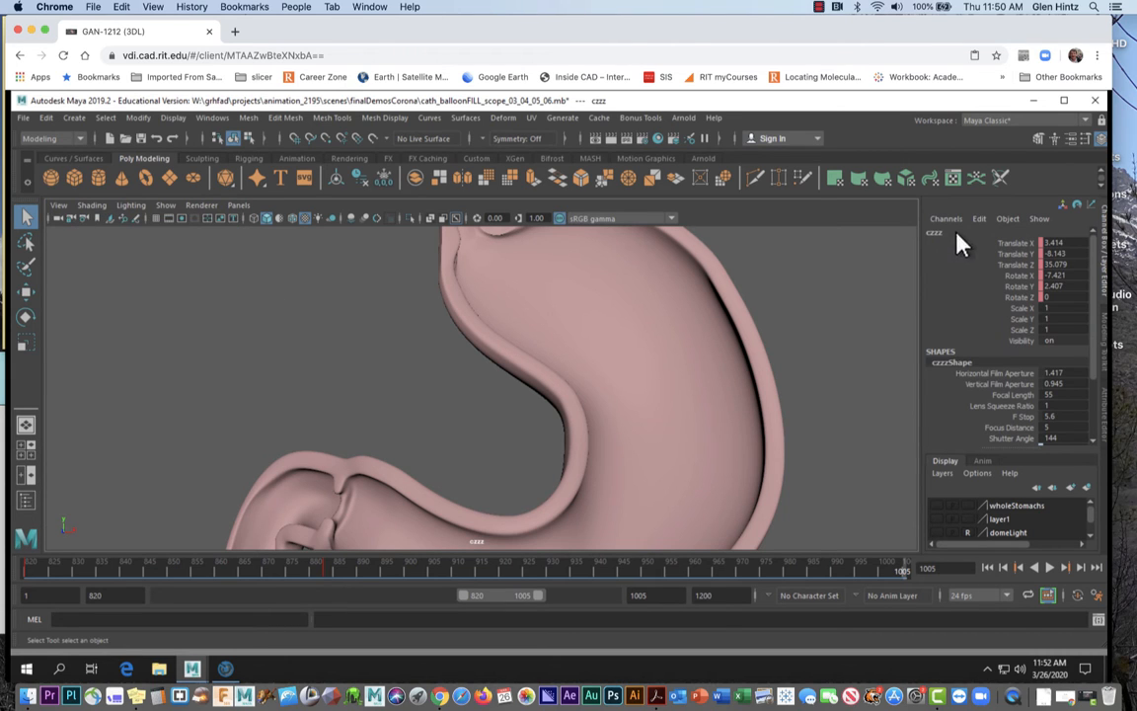
{"action": "left_click", "coordinate": [948, 233]}
{"action": "type", "text": "render"}
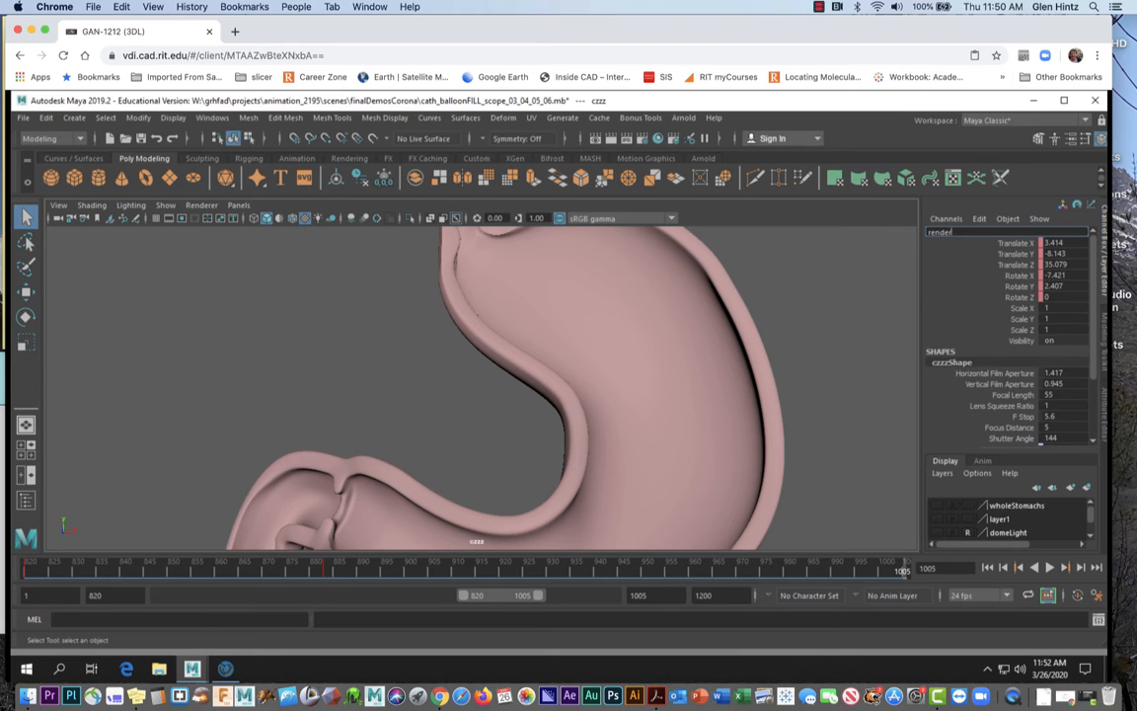
{"action": "type", "text": "Camera"}
{"action": "key", "text": "Return"}
Copy the renderCamera name and save the scene as cath_balloonFILL_scope_03_04_05_06.mb
{"action": "right_click", "coordinate": [931, 233]}
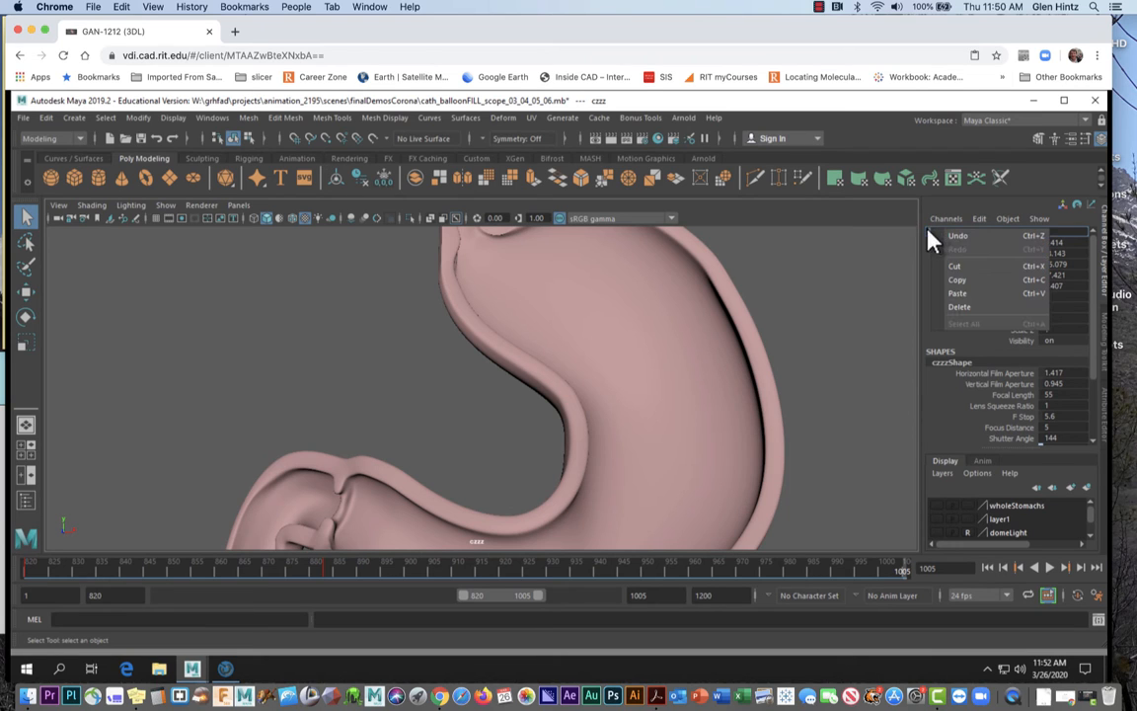
{"action": "left_click", "coordinate": [955, 282]}
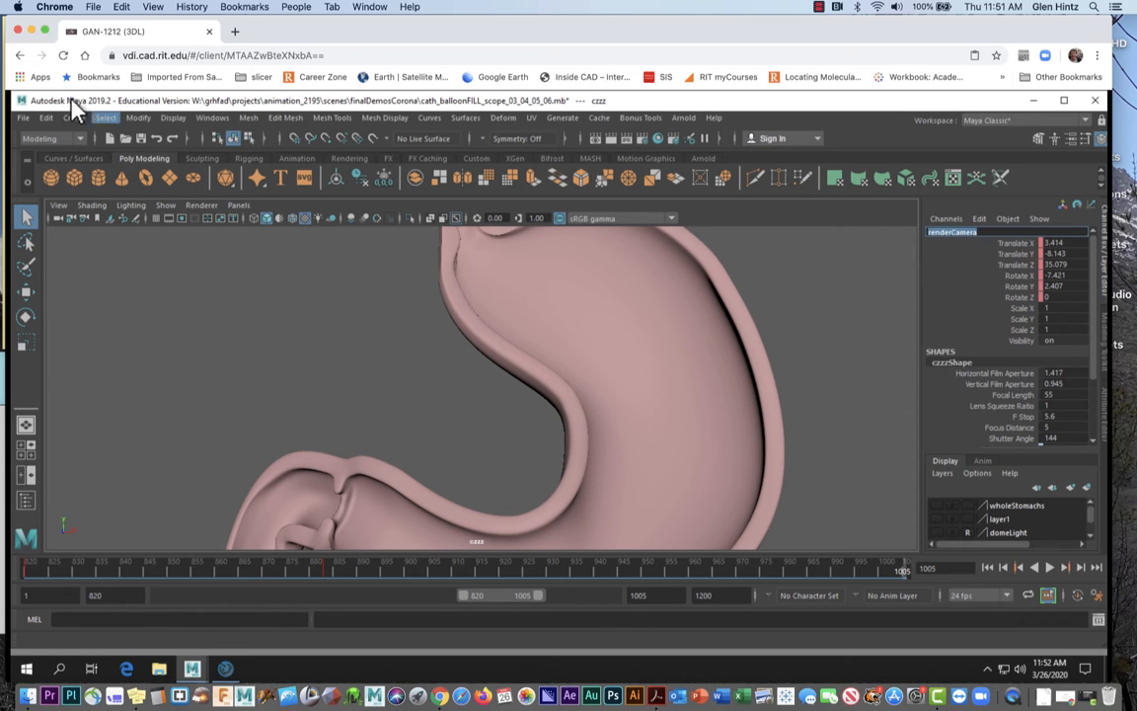
{"action": "left_click", "coordinate": [22, 117]}
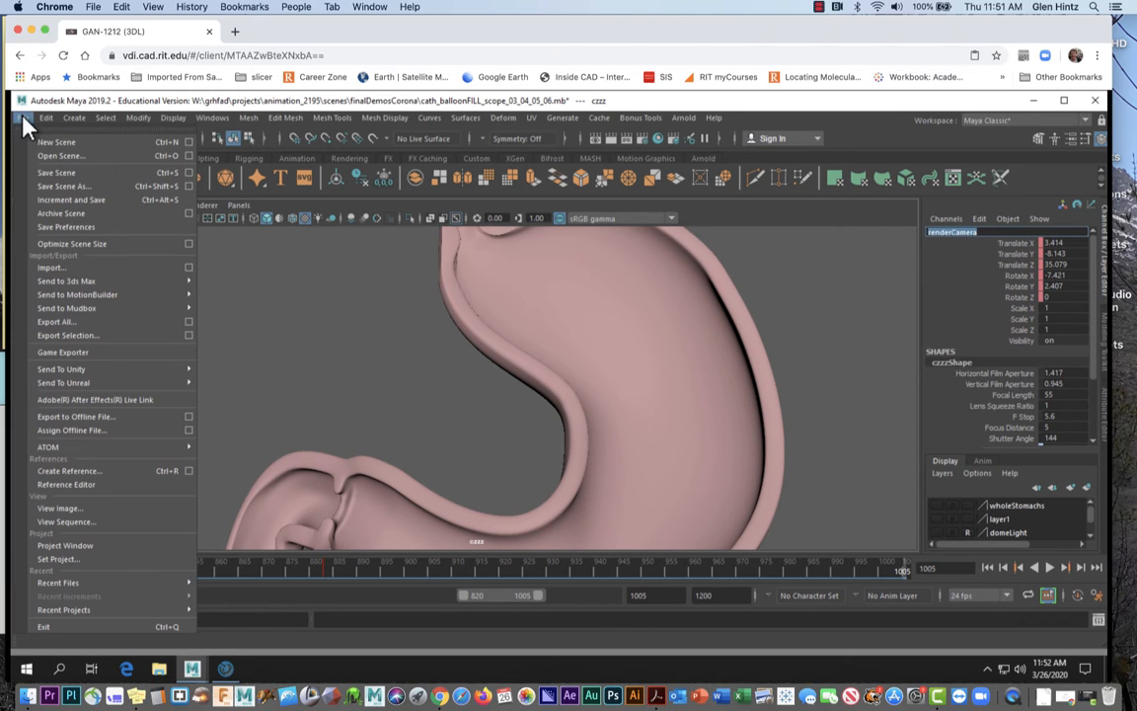
{"action": "left_click", "coordinate": [43, 173]}
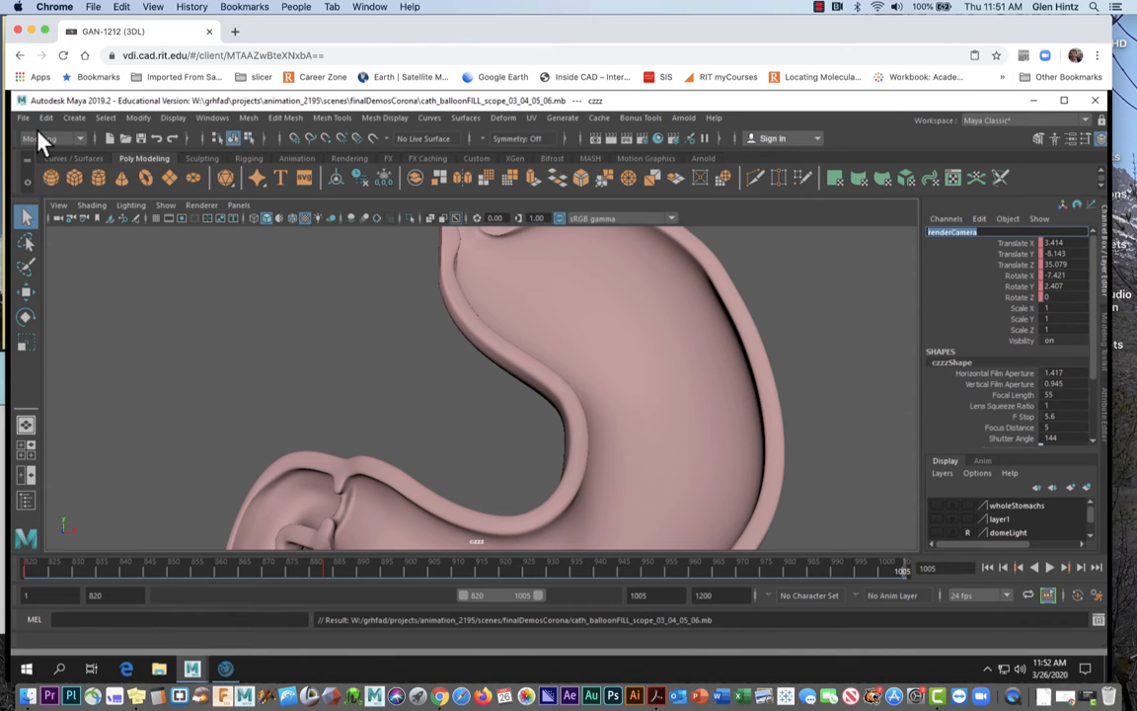
Minimize Maya and paste renderCamera into the Muster job's camera field
{"action": "left_click", "coordinate": [1034, 101]}
{"action": "left_click", "coordinate": [932, 342]}
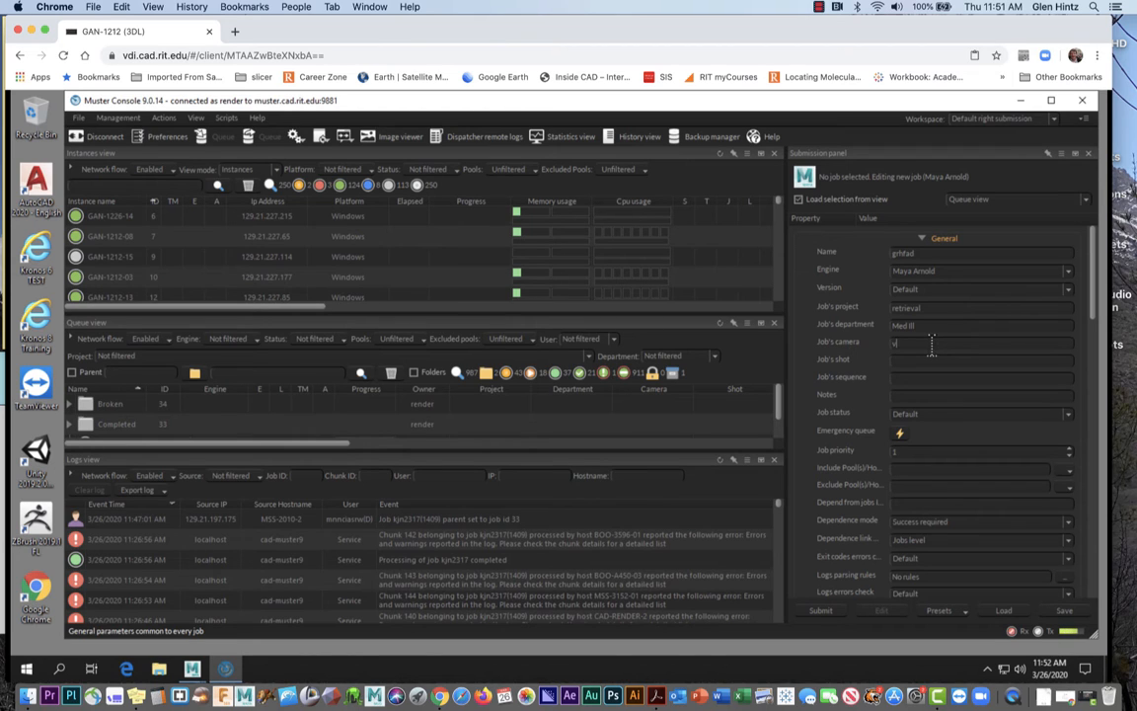
{"action": "left_click_drag", "start_coordinate": [908, 347], "coordinate": [884, 345]}
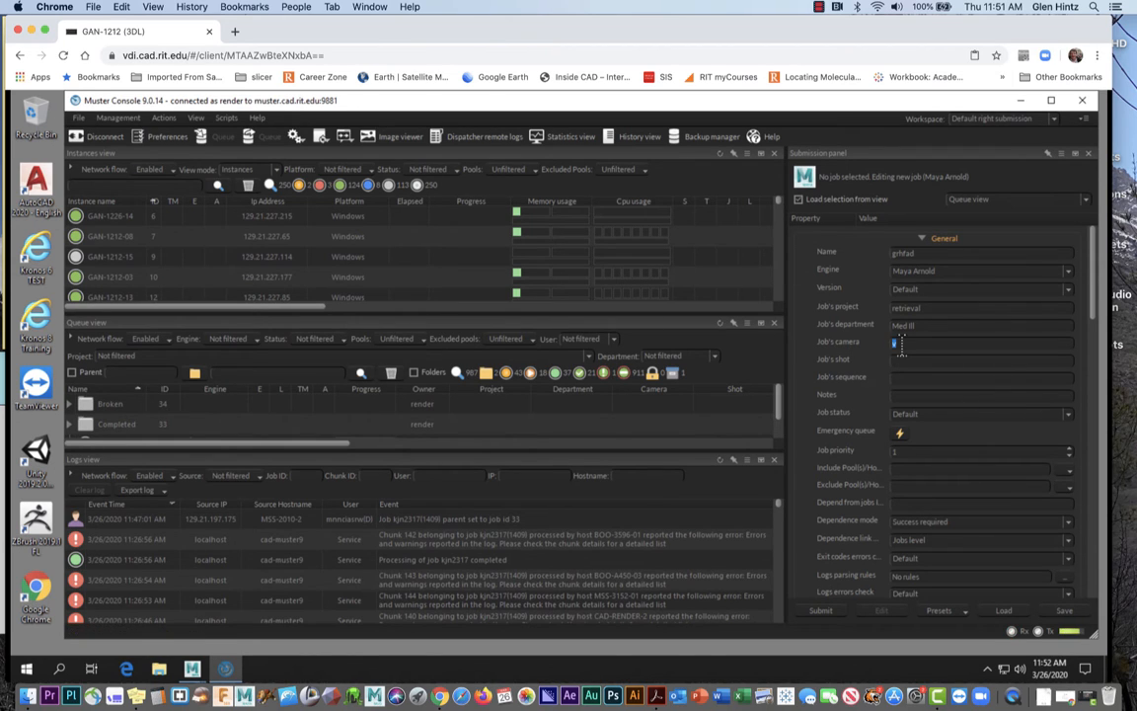
{"action": "right_click", "coordinate": [901, 344]}
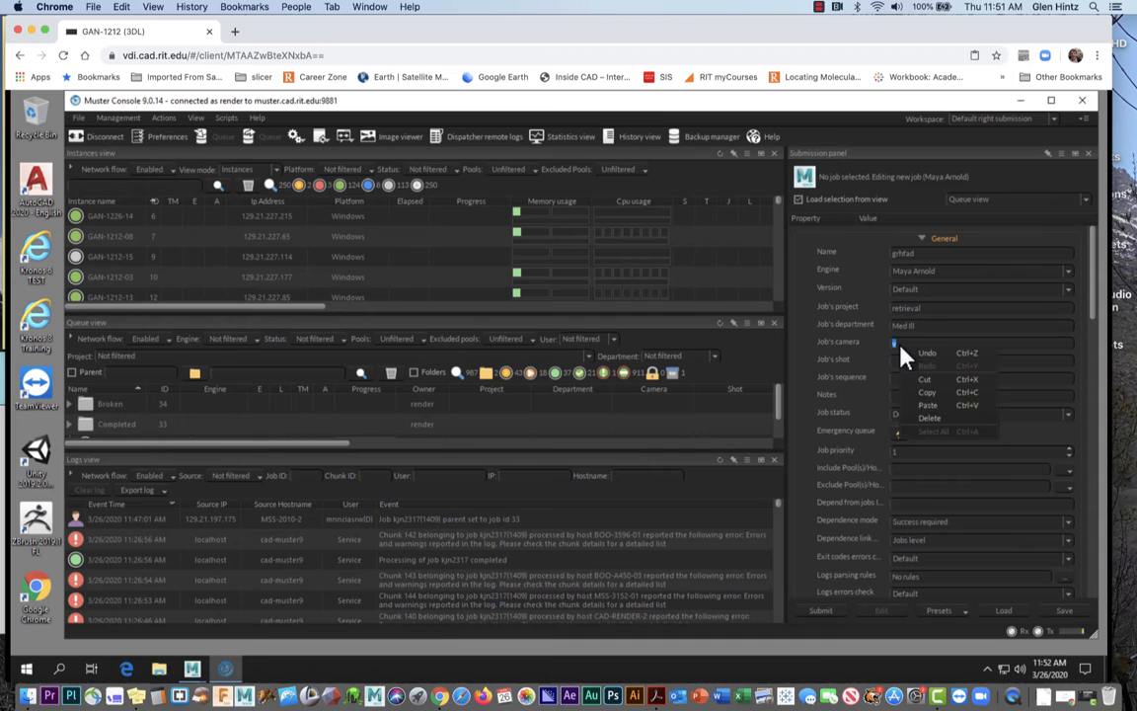
{"action": "left_click", "coordinate": [928, 406]}
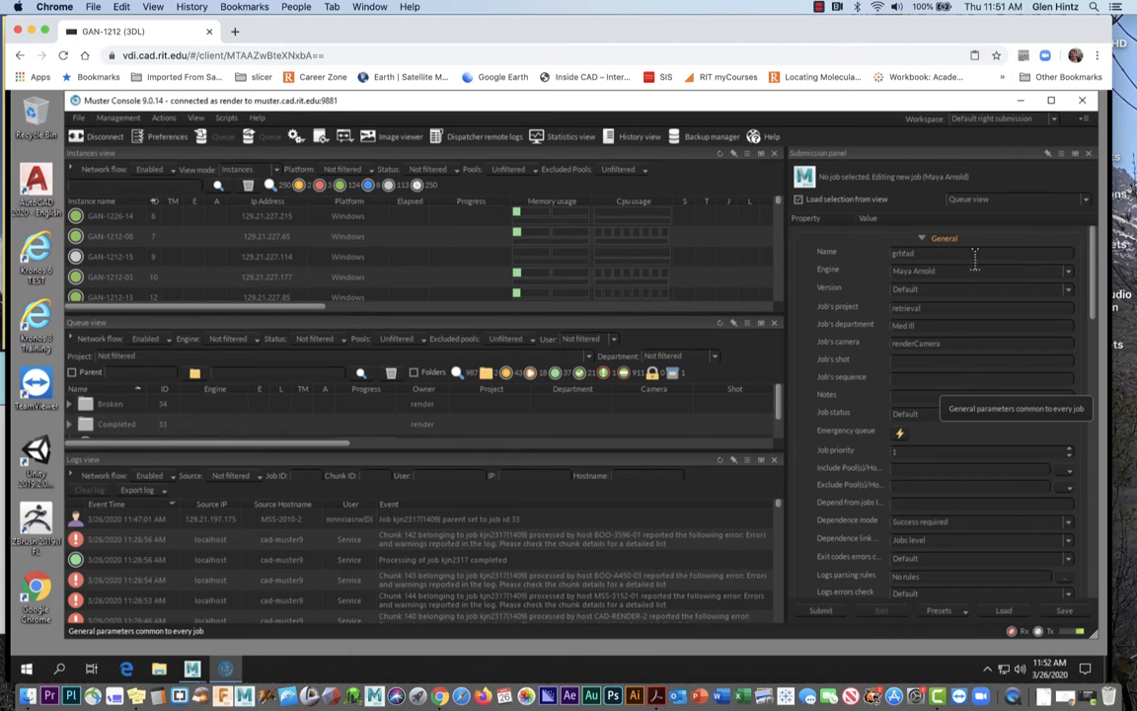
{"action": "left_click", "coordinate": [818, 7]}
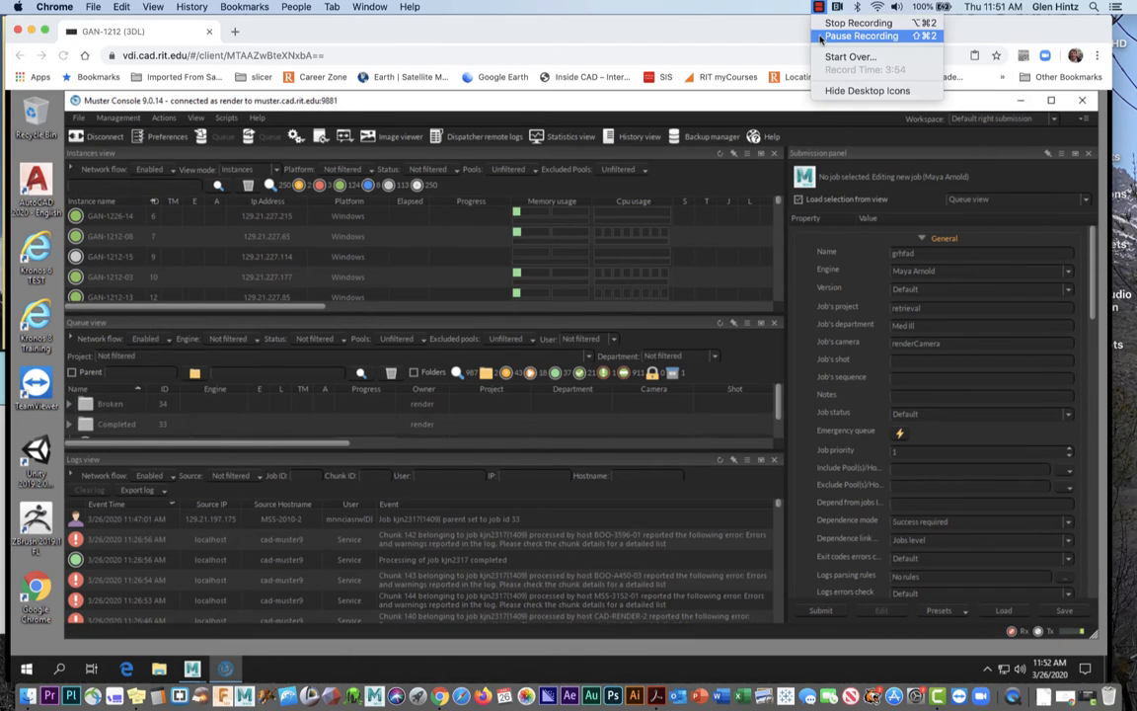
{"action": "left_click", "coordinate": [832, 35]}
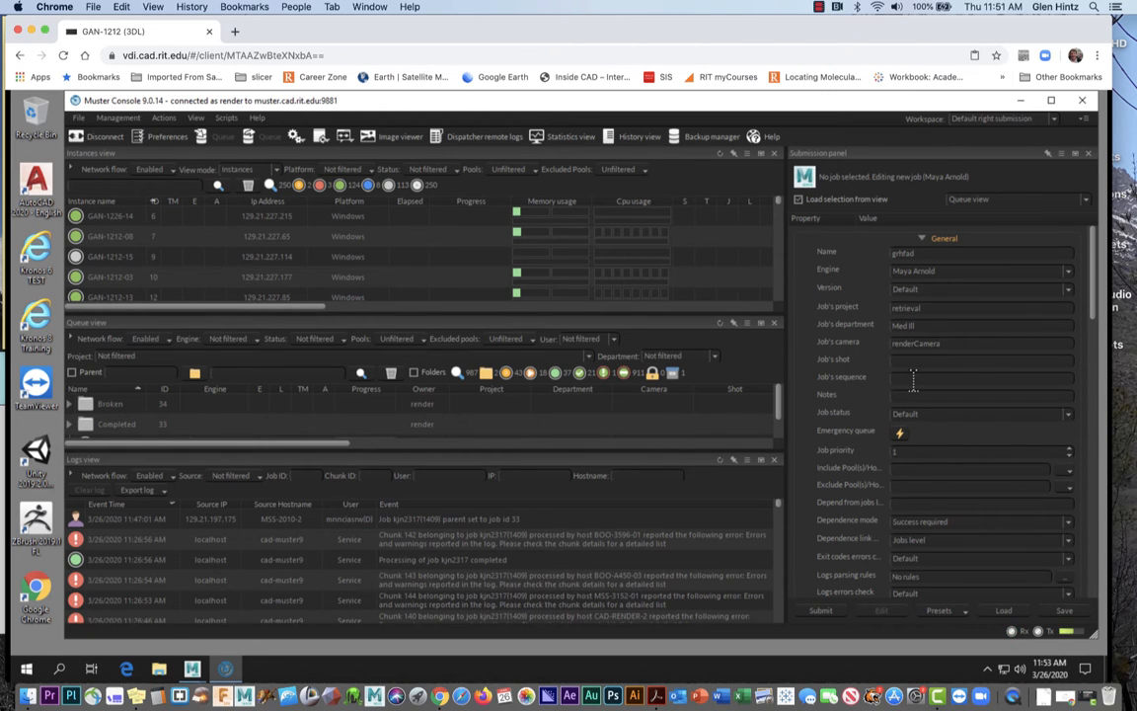
Enter job sequence 820-1005, the note 'first attempt', and job priority 99
{"action": "type", "text": "820-1005"}
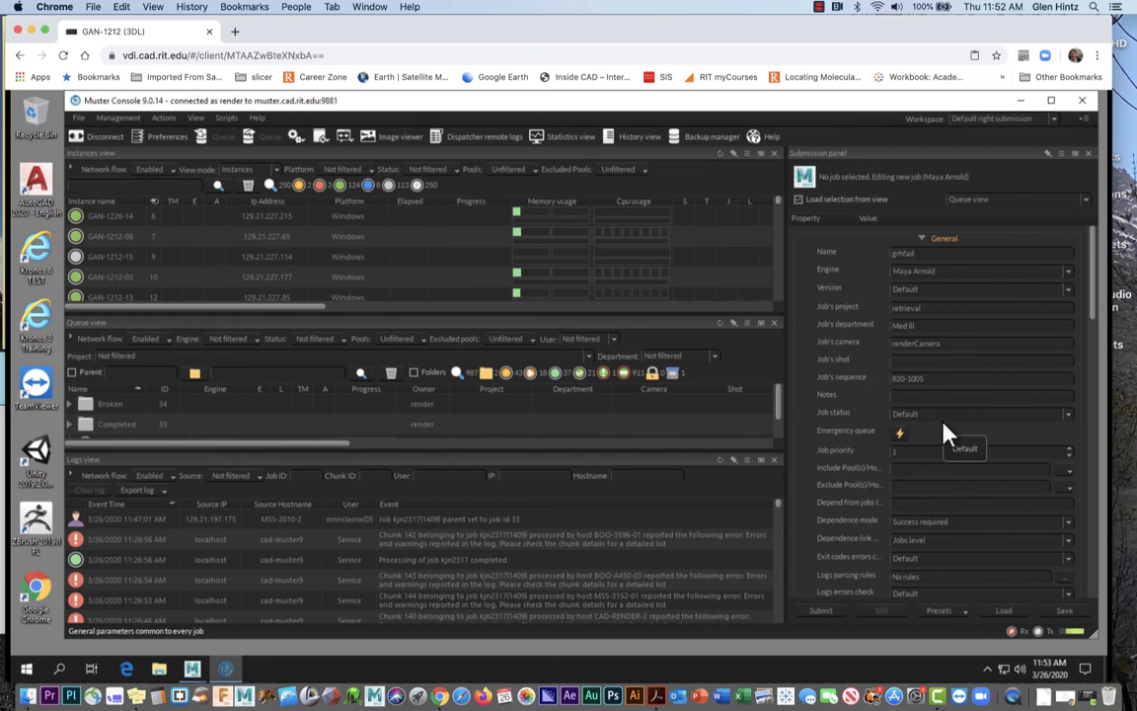
{"action": "scroll", "coordinate": [946, 435], "scroll_direction": "down", "scroll_amount": 1}
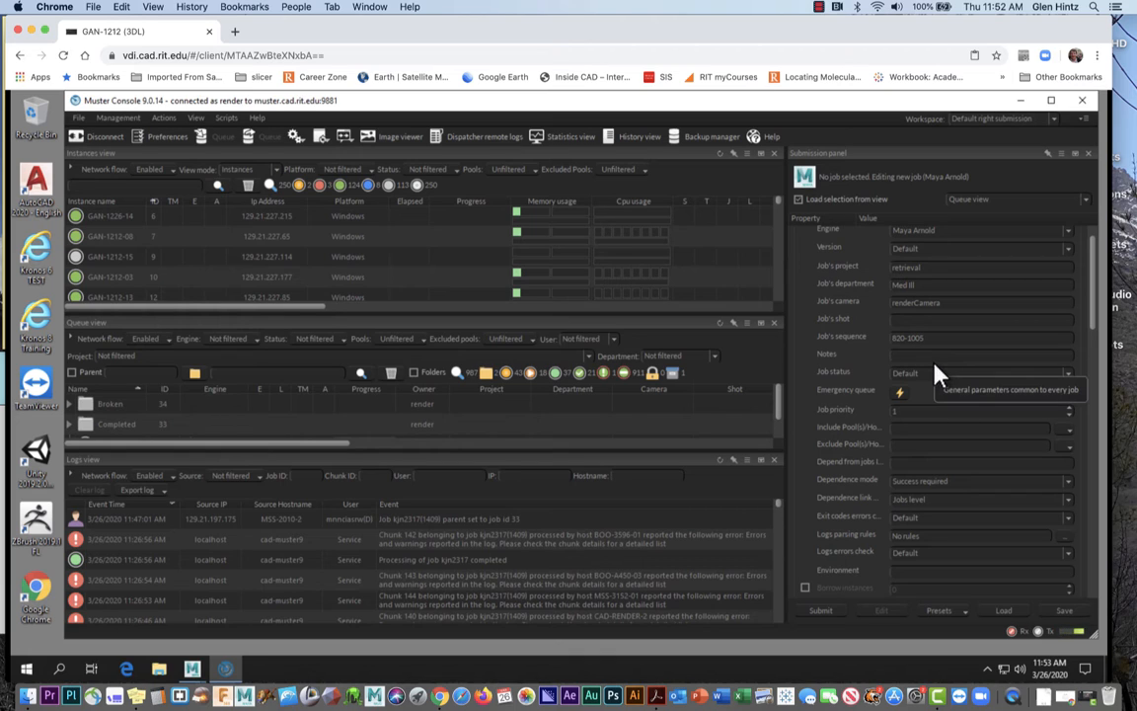
{"action": "type", "text": "first atten"}
{"action": "type", "text": "pt"}
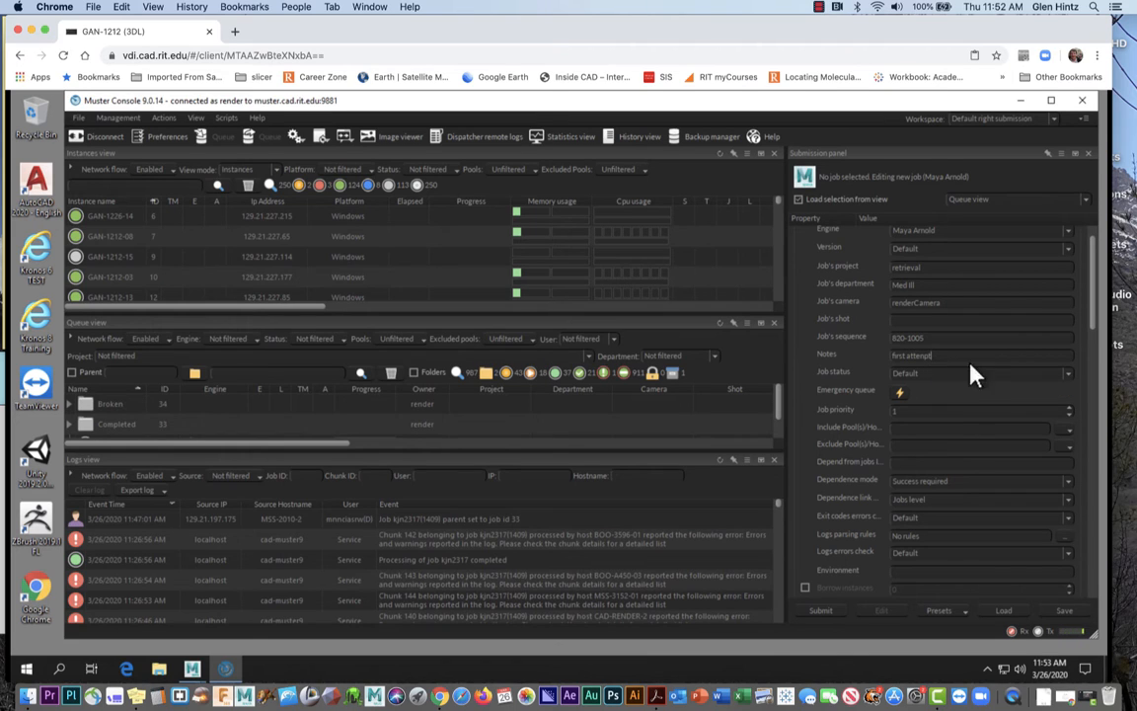
{"action": "scroll", "coordinate": [960, 408], "scroll_direction": "down", "scroll_amount": 2}
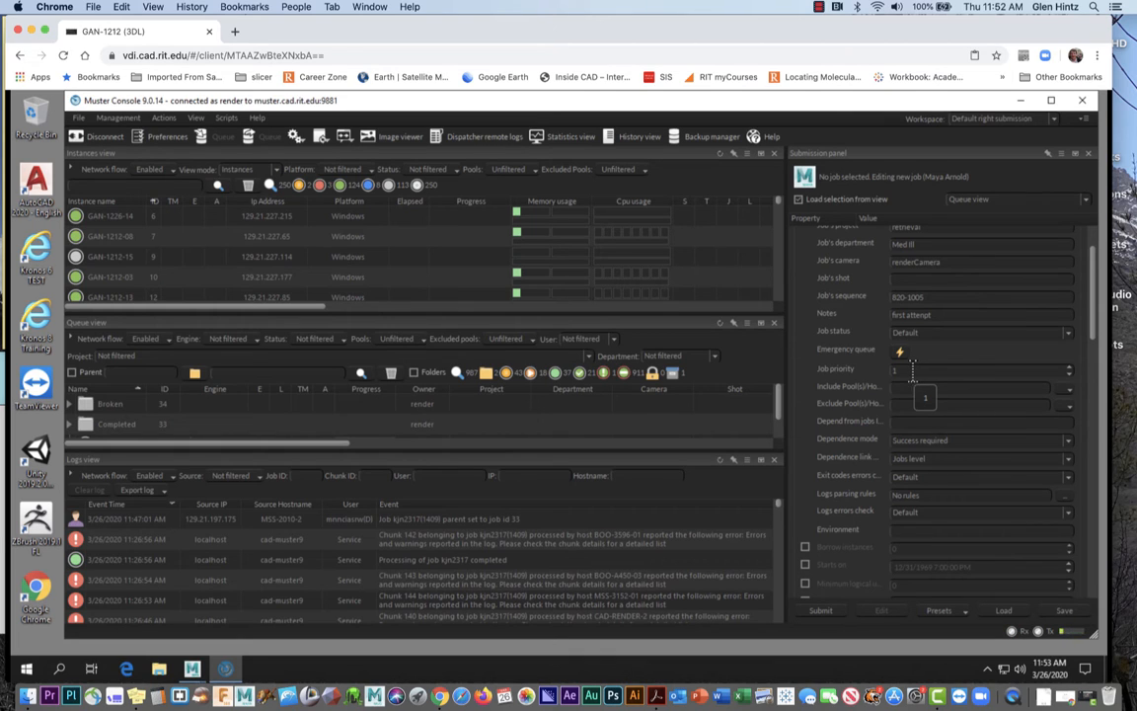
{"action": "left_click_drag", "start_coordinate": [908, 371], "coordinate": [886, 372]}
{"action": "type", "text": "99"}
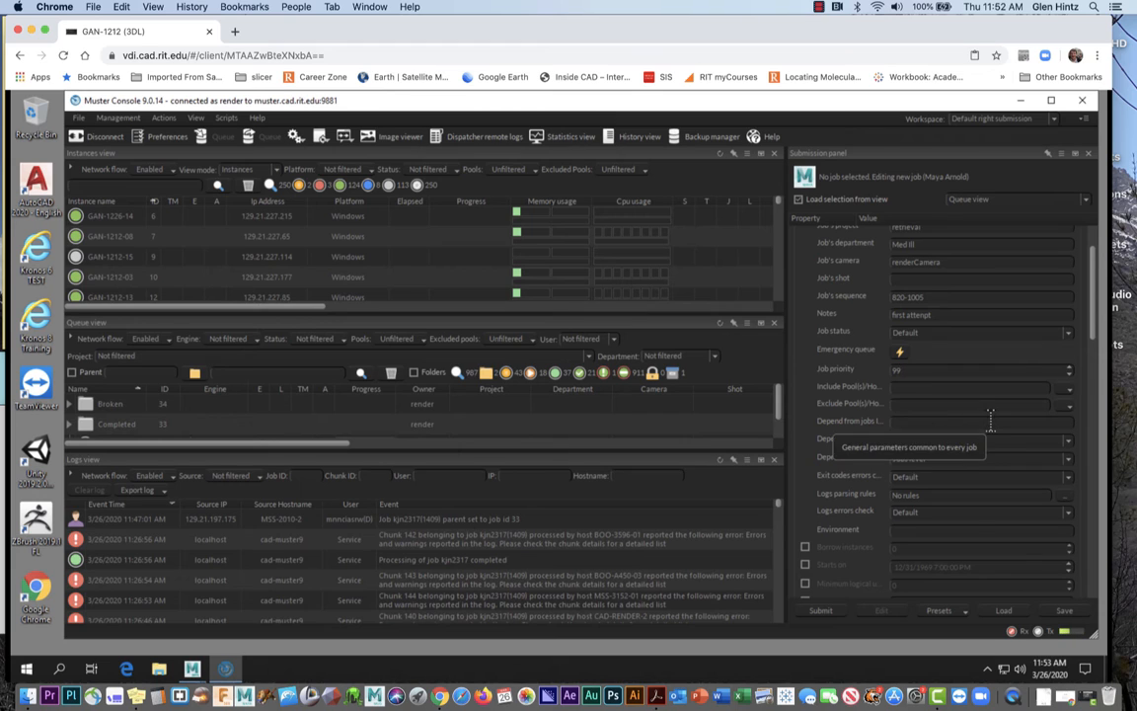
{"action": "scroll", "coordinate": [992, 432], "scroll_direction": "down", "scroll_amount": 4}
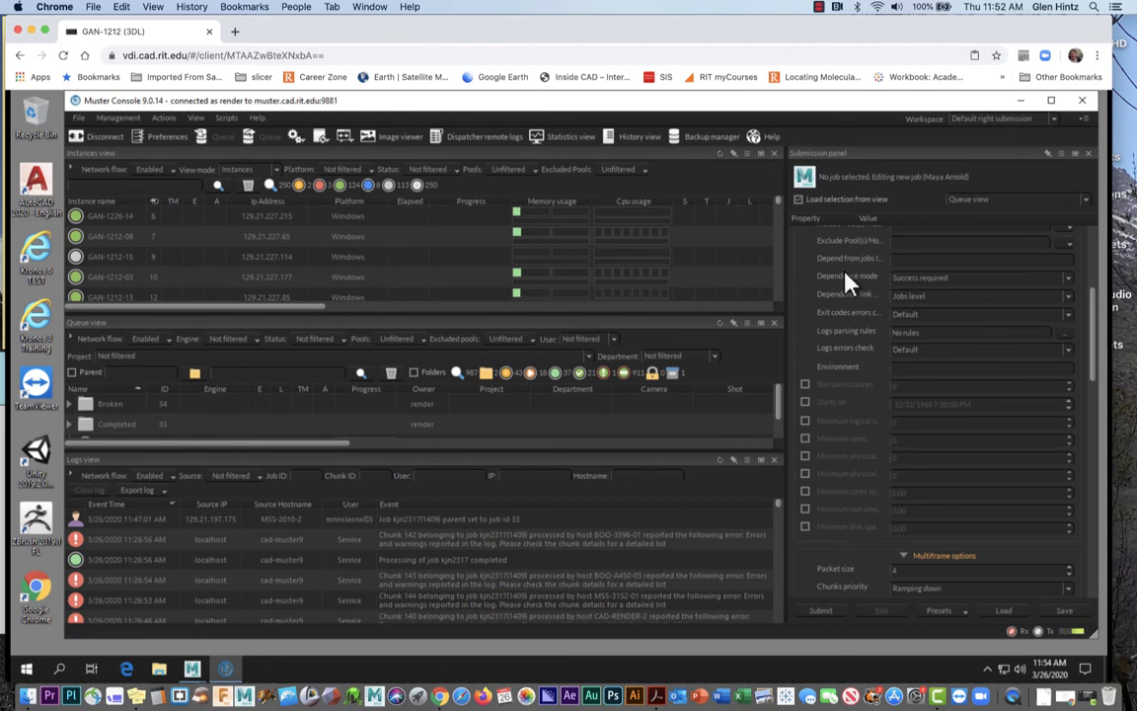
Set Dependence mode to Accepts errors and Exit codes errors check to Skip both
{"action": "left_click", "coordinate": [1070, 279]}
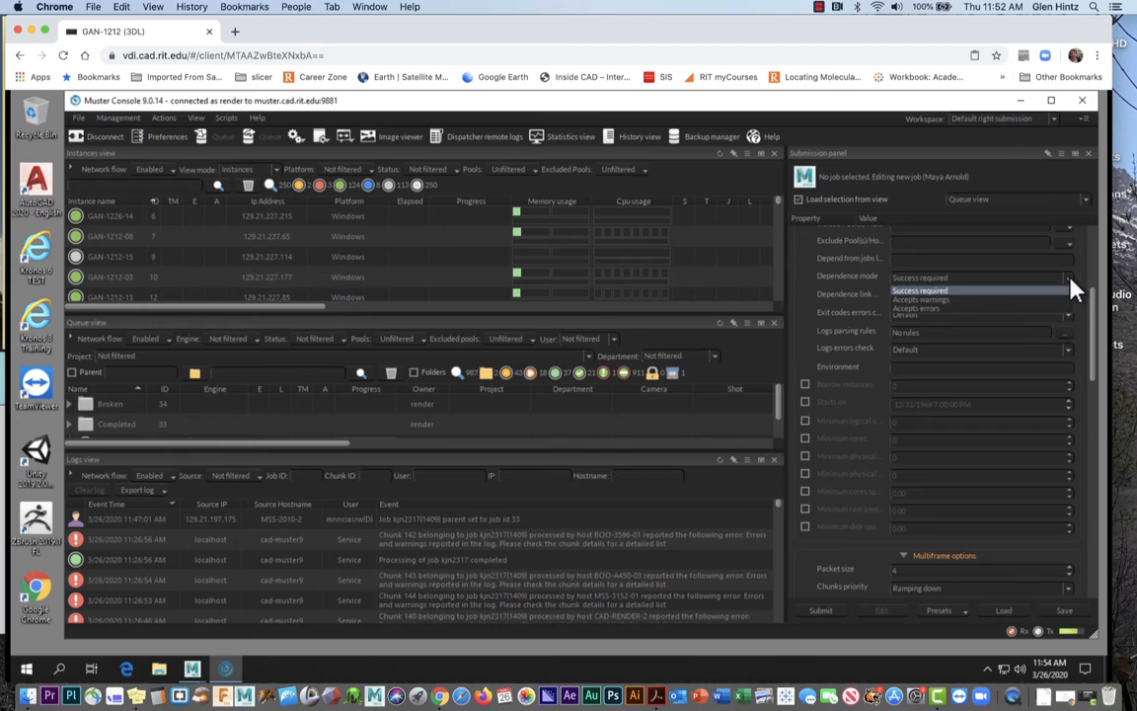
{"action": "left_click", "coordinate": [969, 309]}
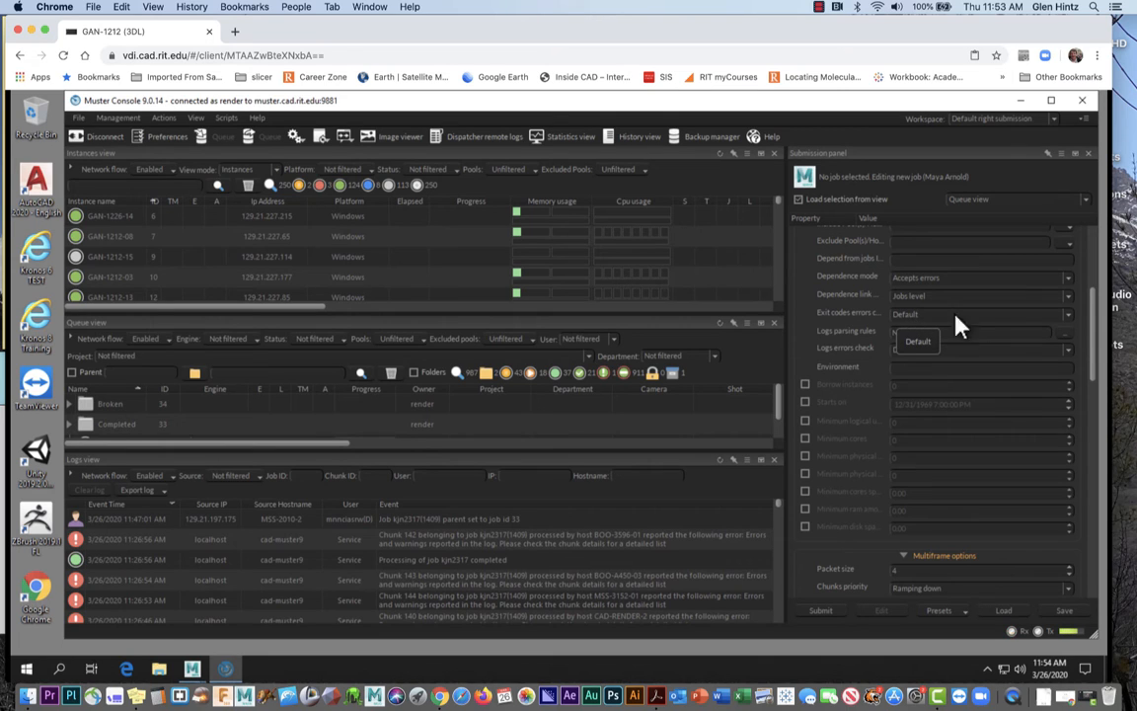
{"action": "left_click", "coordinate": [1068, 314]}
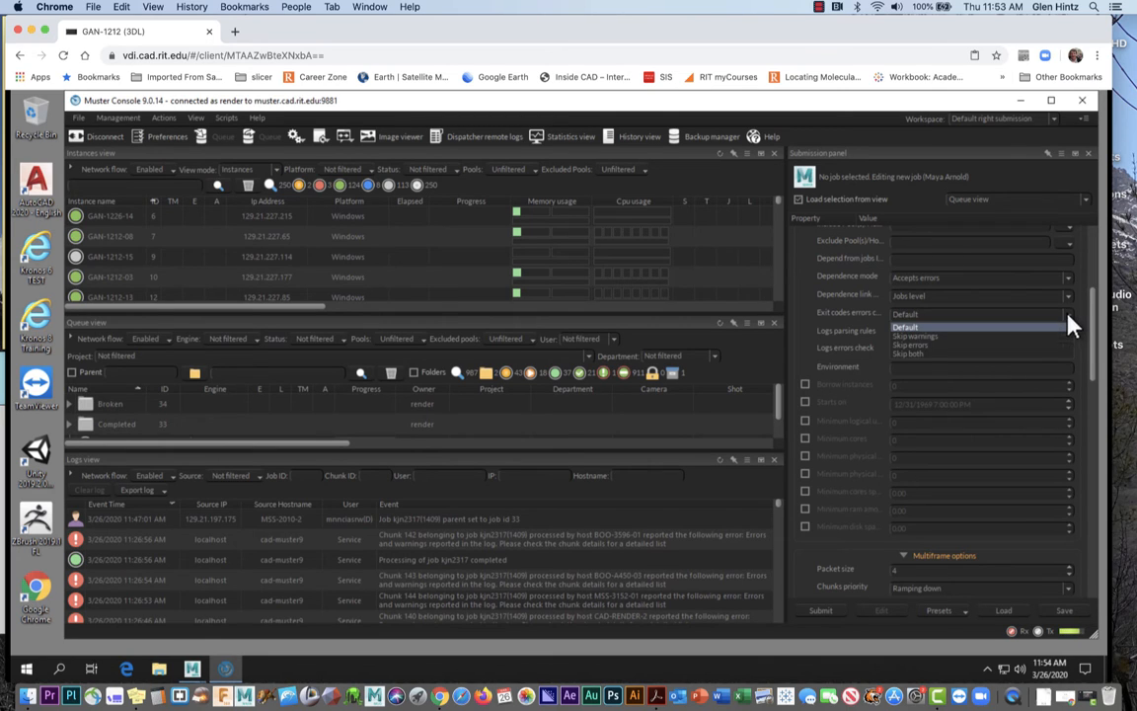
{"action": "left_click", "coordinate": [1068, 315]}
{"action": "left_click", "coordinate": [1069, 316]}
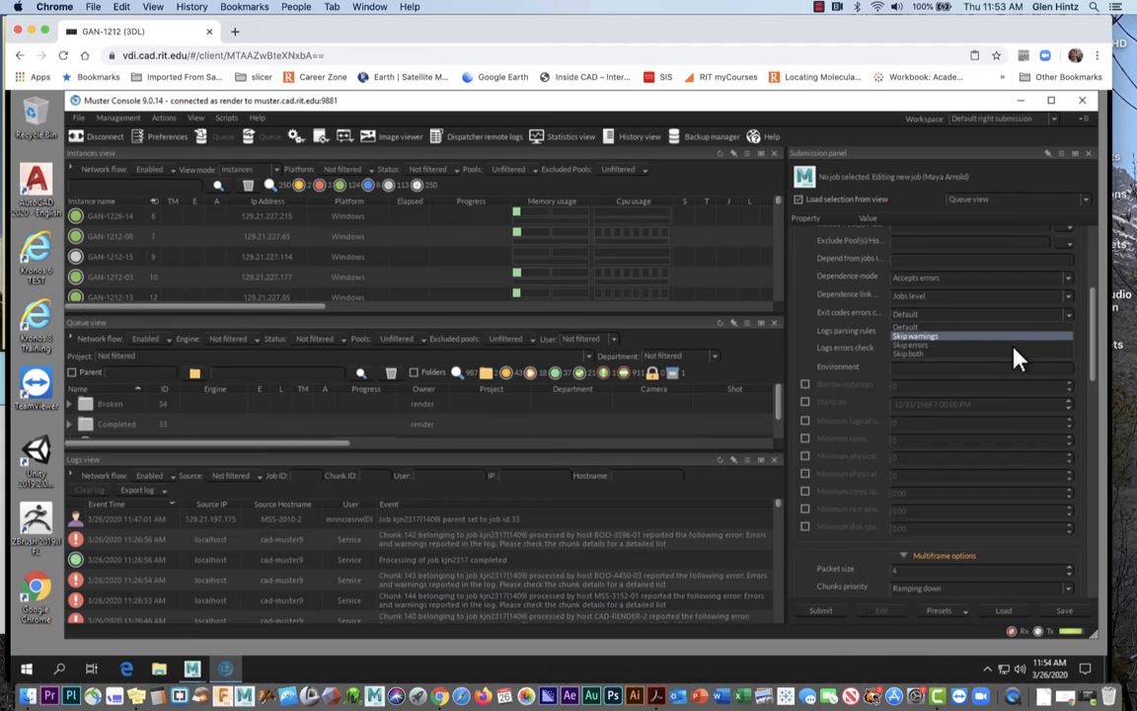
{"action": "left_click", "coordinate": [1005, 355]}
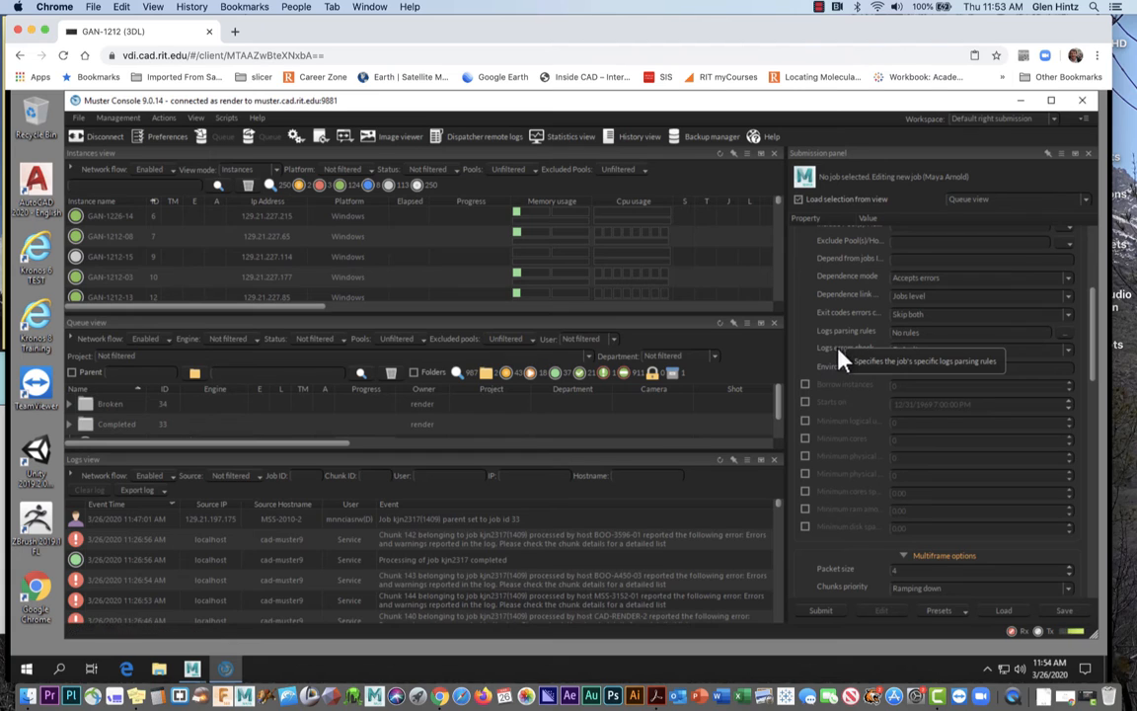
Leave Logs parsing rules empty and set Logs errors check to Skip both
{"action": "left_click", "coordinate": [1066, 334]}
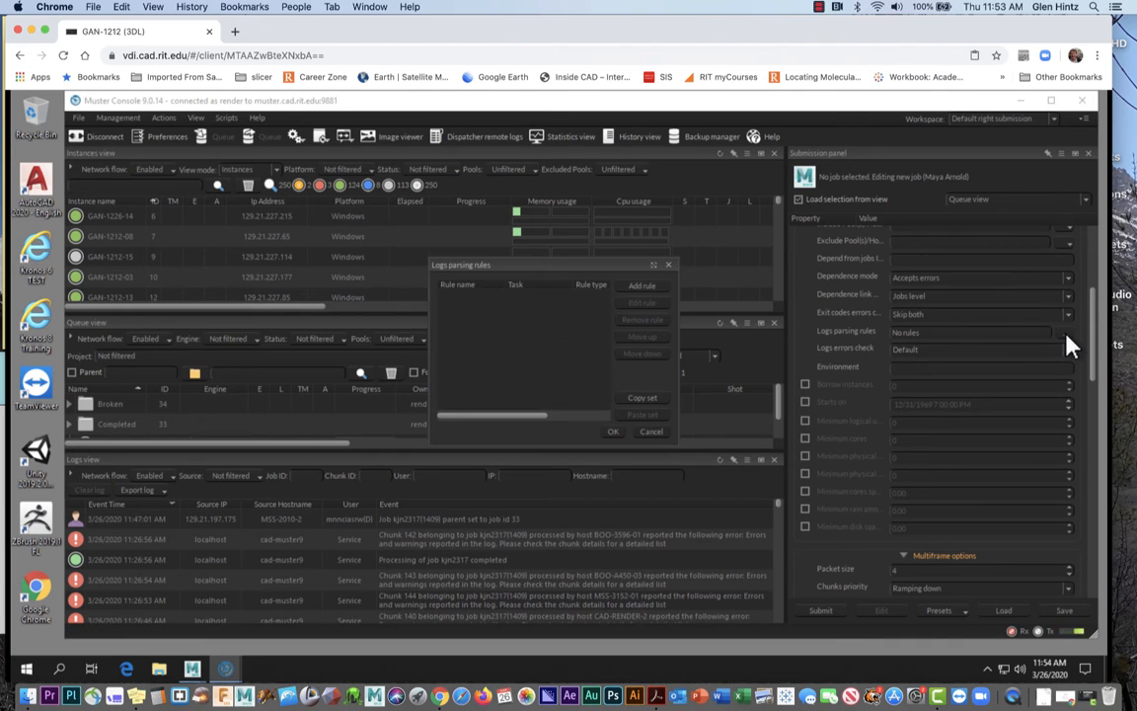
{"action": "left_click", "coordinate": [650, 432]}
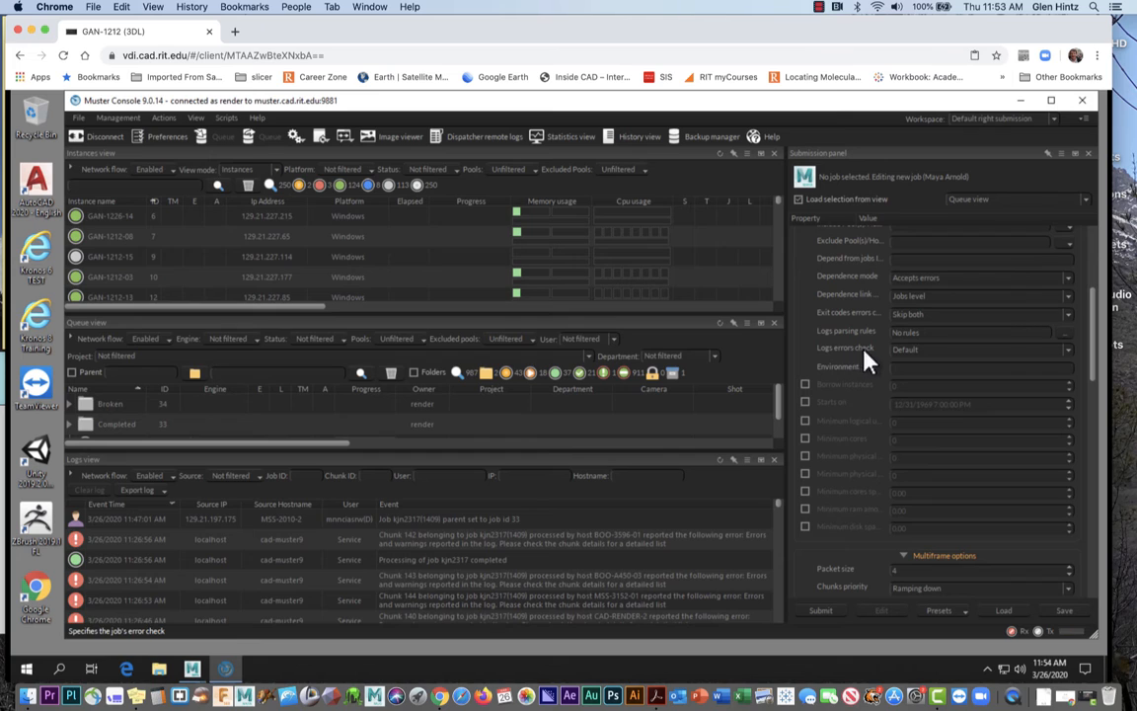
{"action": "left_click", "coordinate": [1071, 353]}
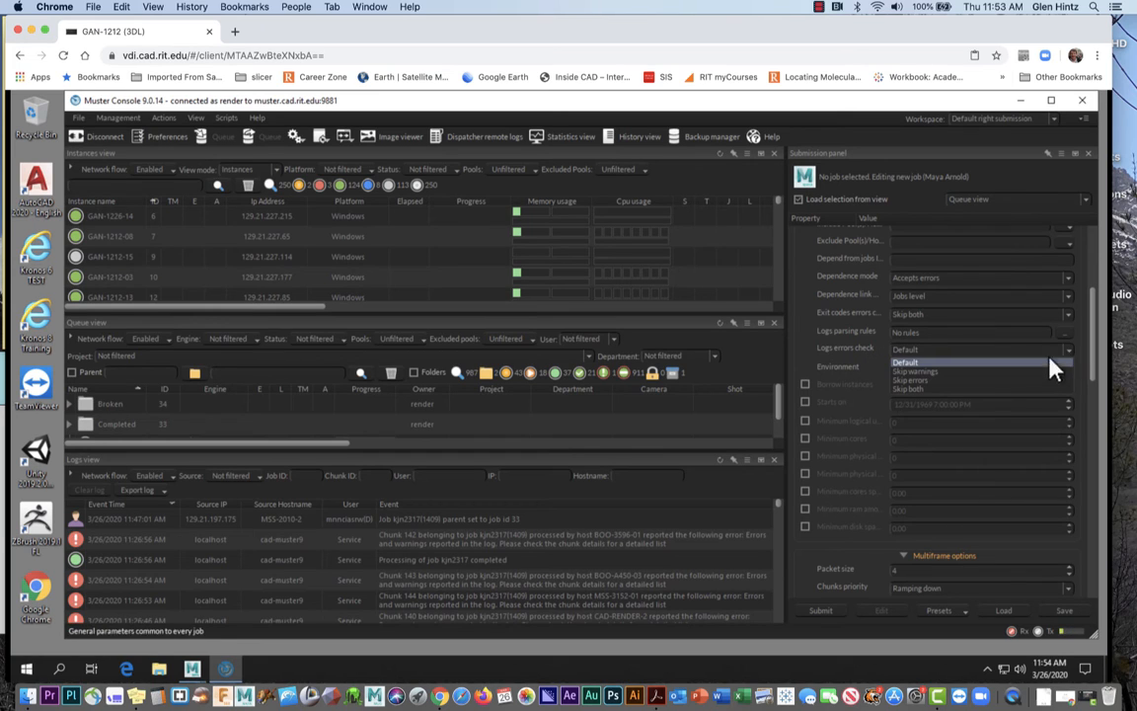
{"action": "left_click", "coordinate": [995, 390]}
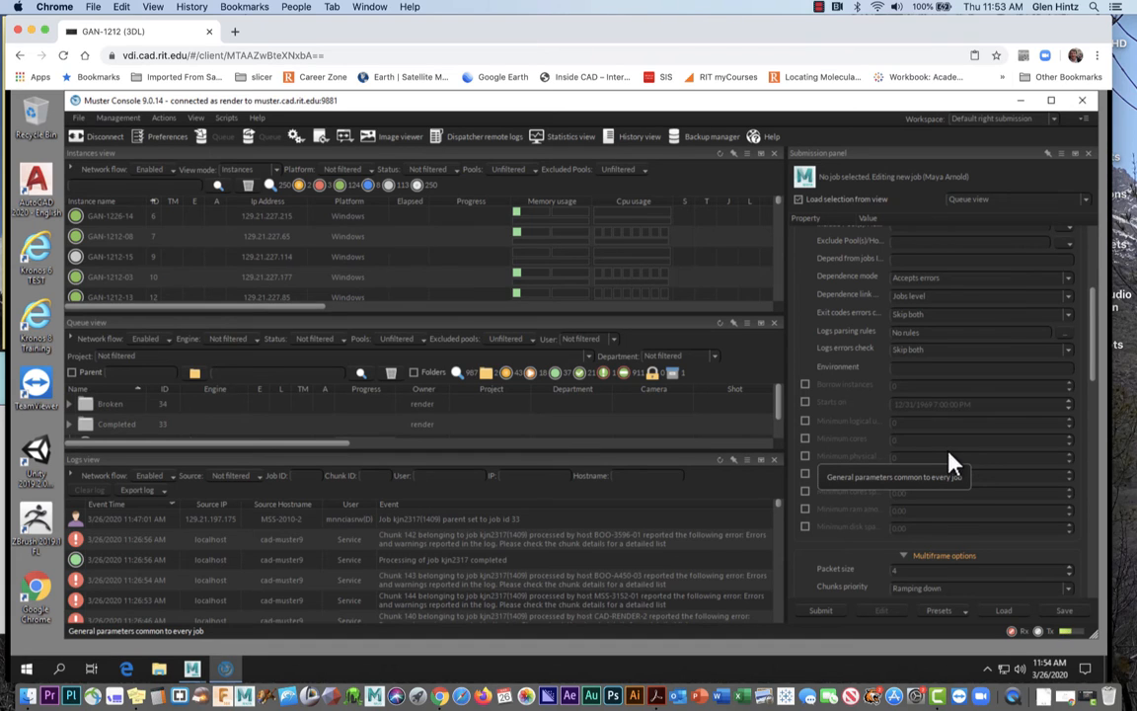
Scroll the Submission property list down to the Maya Arnold section showing frames 1-10 and packet size 4
{"action": "scroll", "coordinate": [948, 462], "scroll_direction": "down", "scroll_amount": 2}
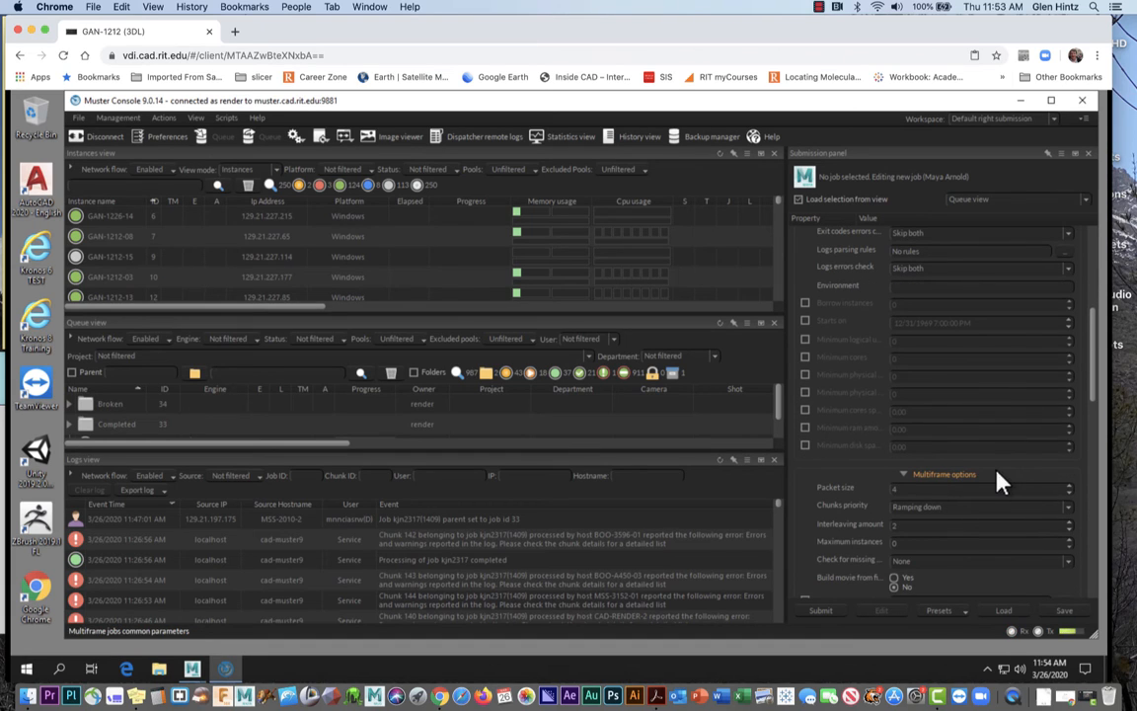
{"action": "scroll", "coordinate": [999, 481], "scroll_direction": "down", "scroll_amount": 2}
{"action": "scroll", "coordinate": [997, 480], "scroll_direction": "down", "scroll_amount": 1}
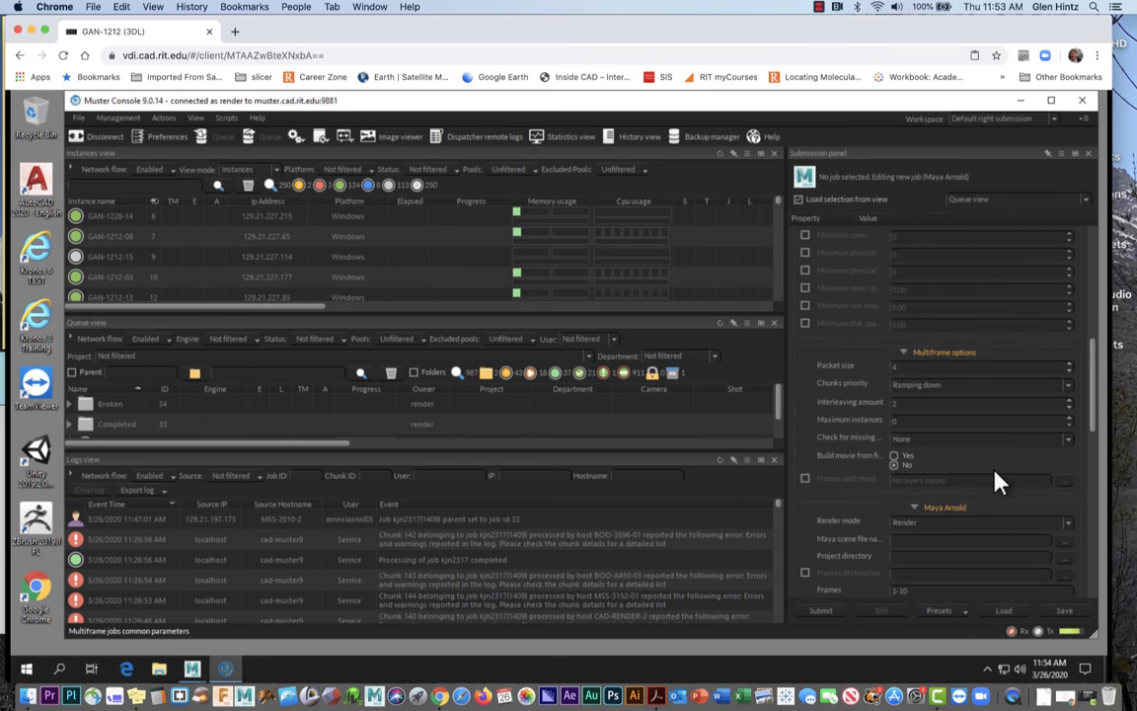
{"action": "scroll", "coordinate": [998, 481], "scroll_direction": "down", "scroll_amount": 1}
{"action": "scroll", "coordinate": [995, 476], "scroll_direction": "down", "scroll_amount": 1}
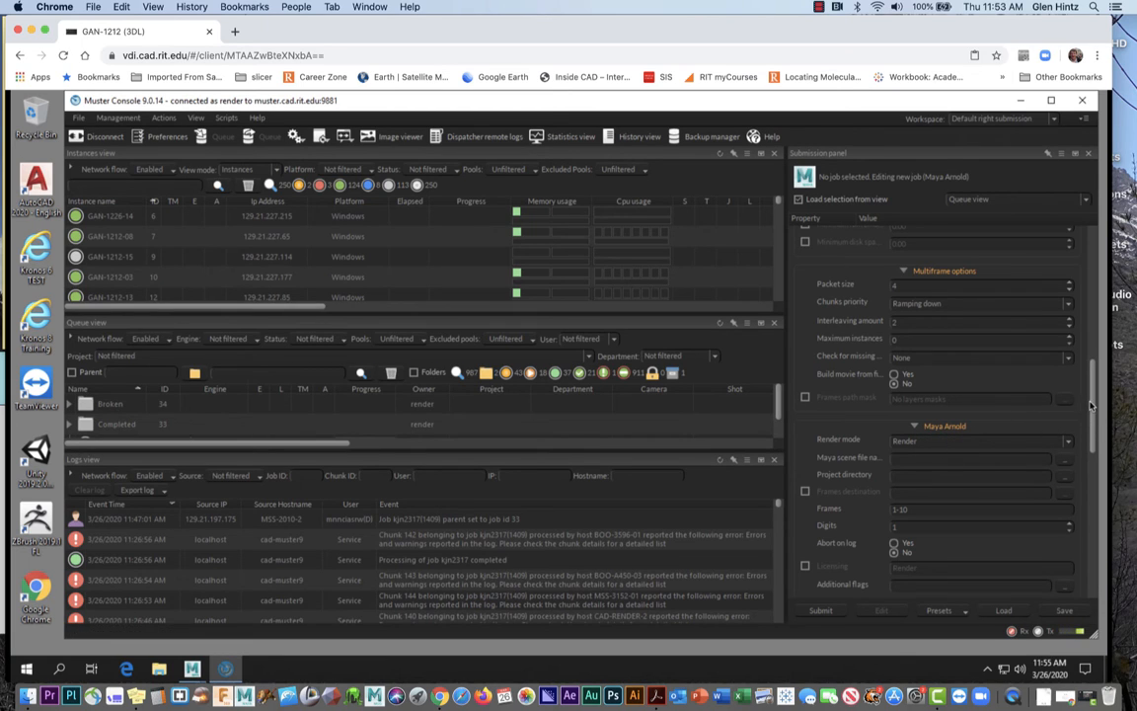
{"action": "left_click_drag", "start_coordinate": [1091, 402], "coordinate": [1090, 315]}
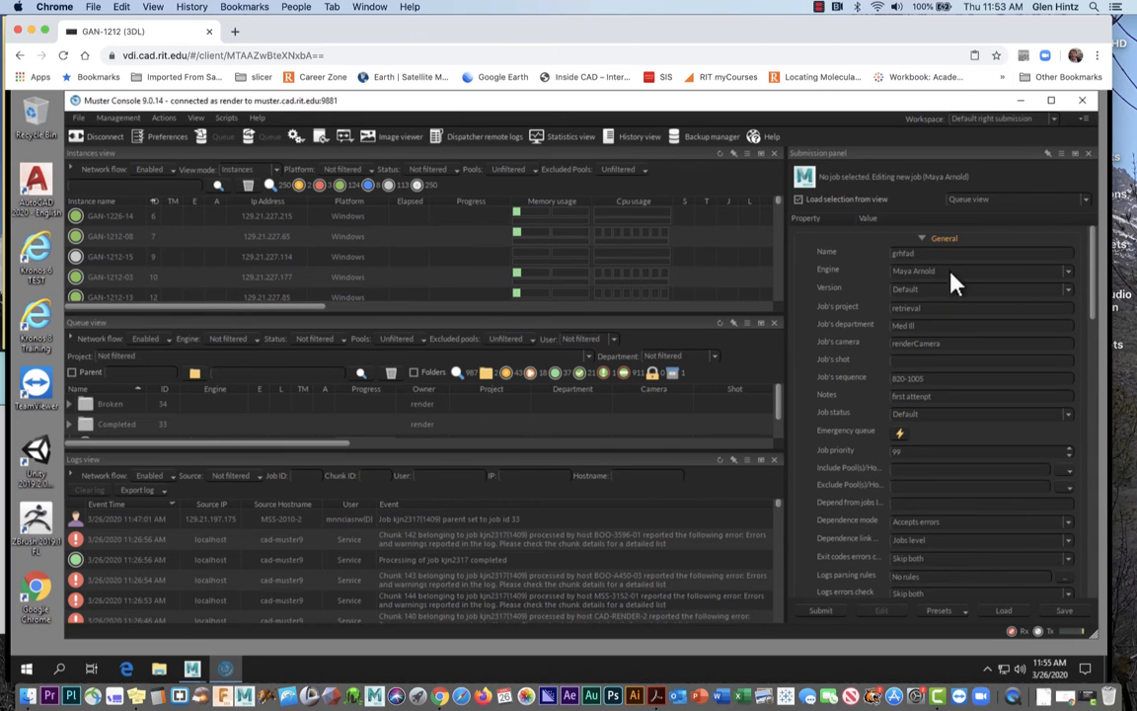
{"action": "left_click_drag", "start_coordinate": [1092, 278], "coordinate": [1091, 433]}
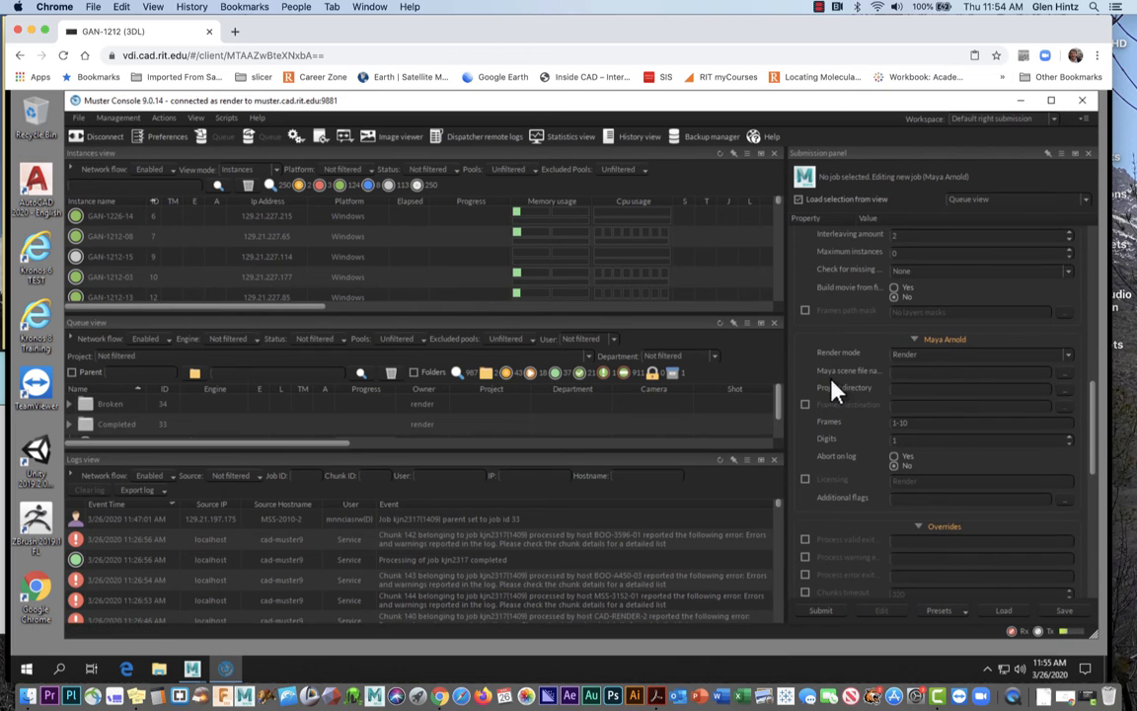
Open the Maya scene file chooser and browse into The Rendershare (W:) network drive via This PC
{"action": "left_click", "coordinate": [1065, 374]}
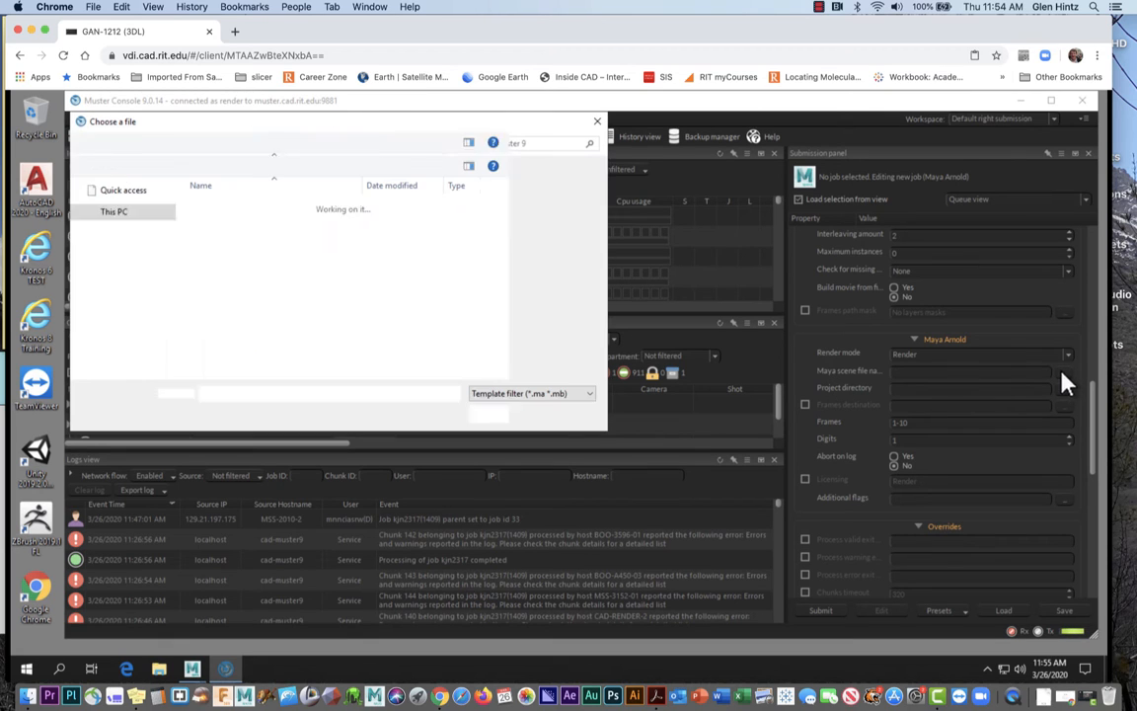
{"action": "left_click", "coordinate": [818, 8]}
{"action": "left_click", "coordinate": [829, 36]}
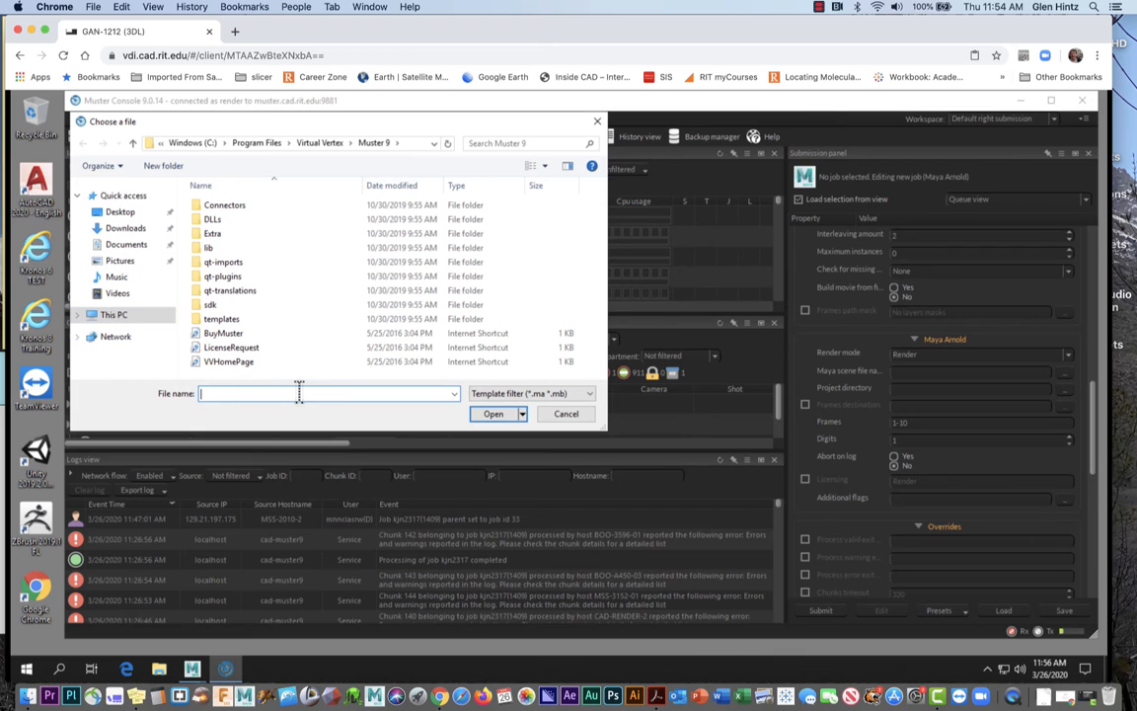
{"action": "left_click", "coordinate": [126, 318]}
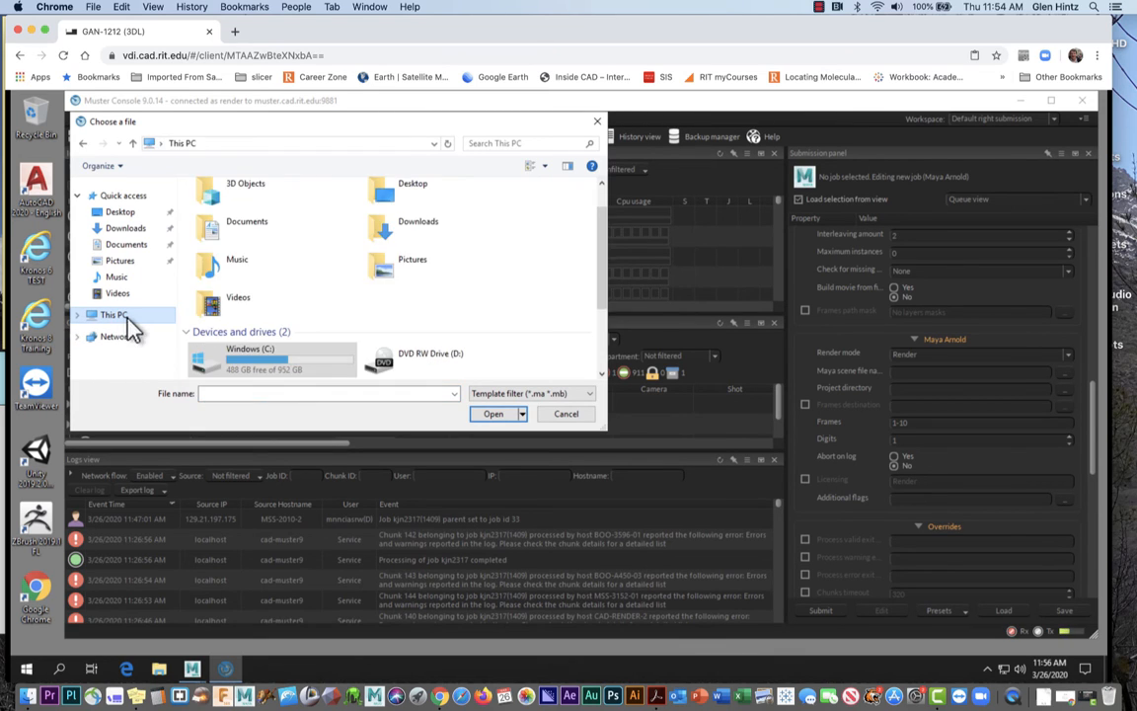
{"action": "scroll", "coordinate": [316, 302], "scroll_direction": "down", "scroll_amount": 3}
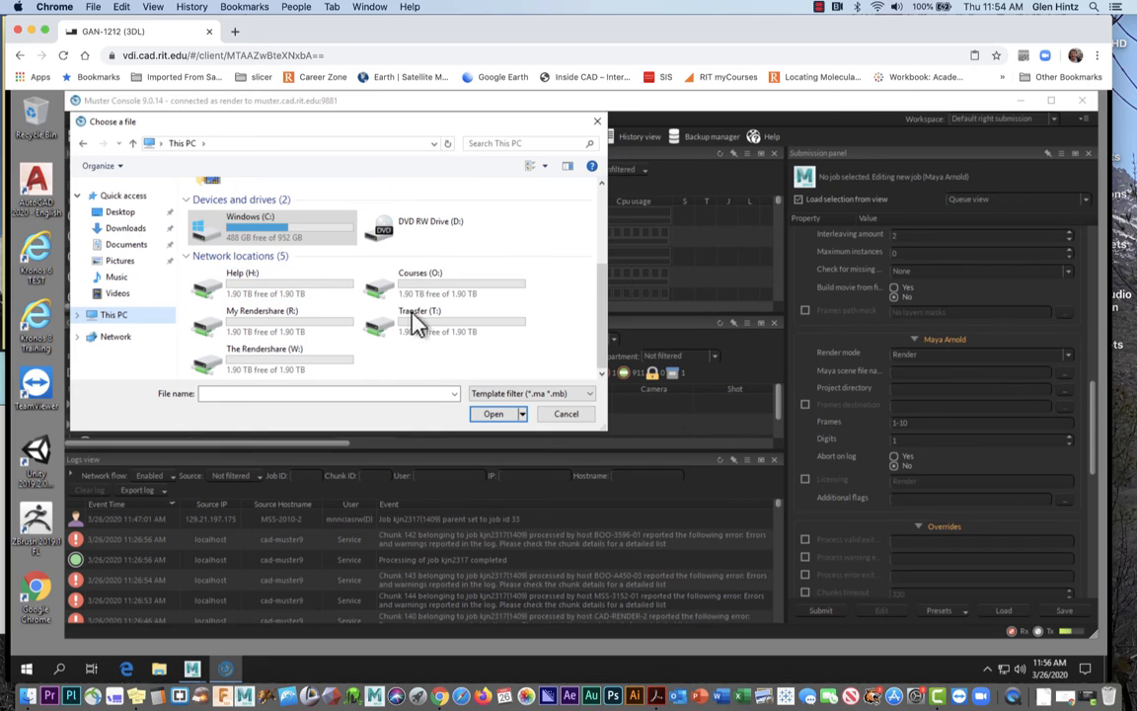
{"action": "double_click", "coordinate": [268, 368]}
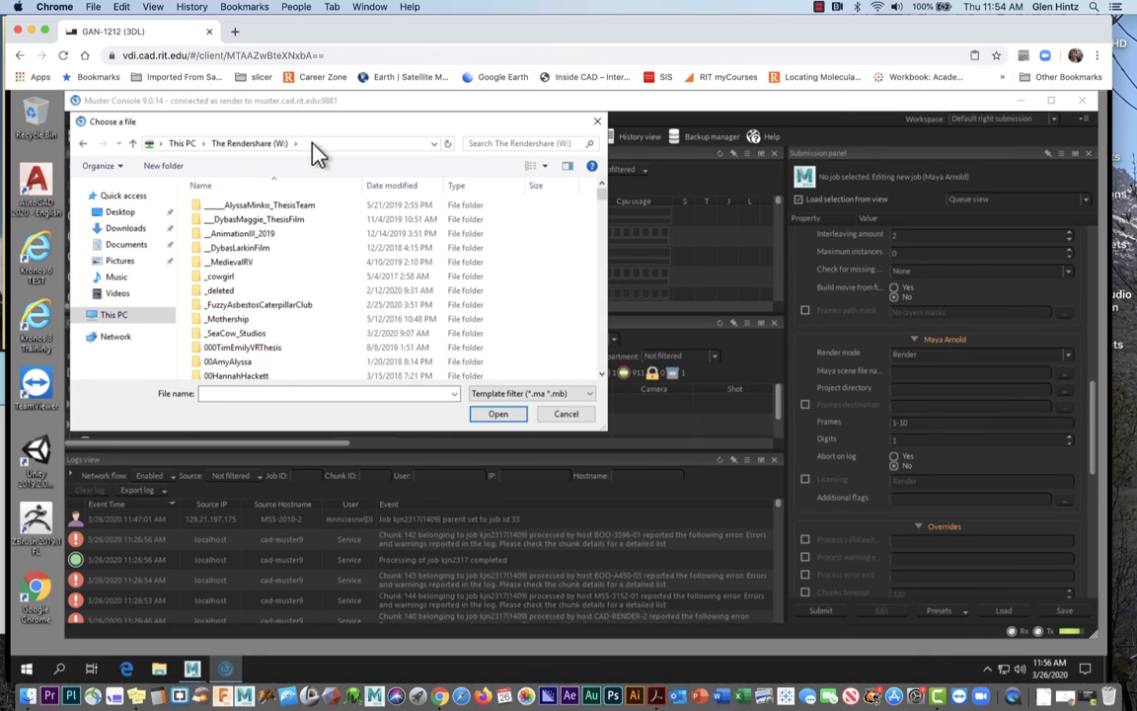
Enter the grhfad\projects path and open the animation_2195 project folders
{"action": "left_click", "coordinate": [314, 143]}
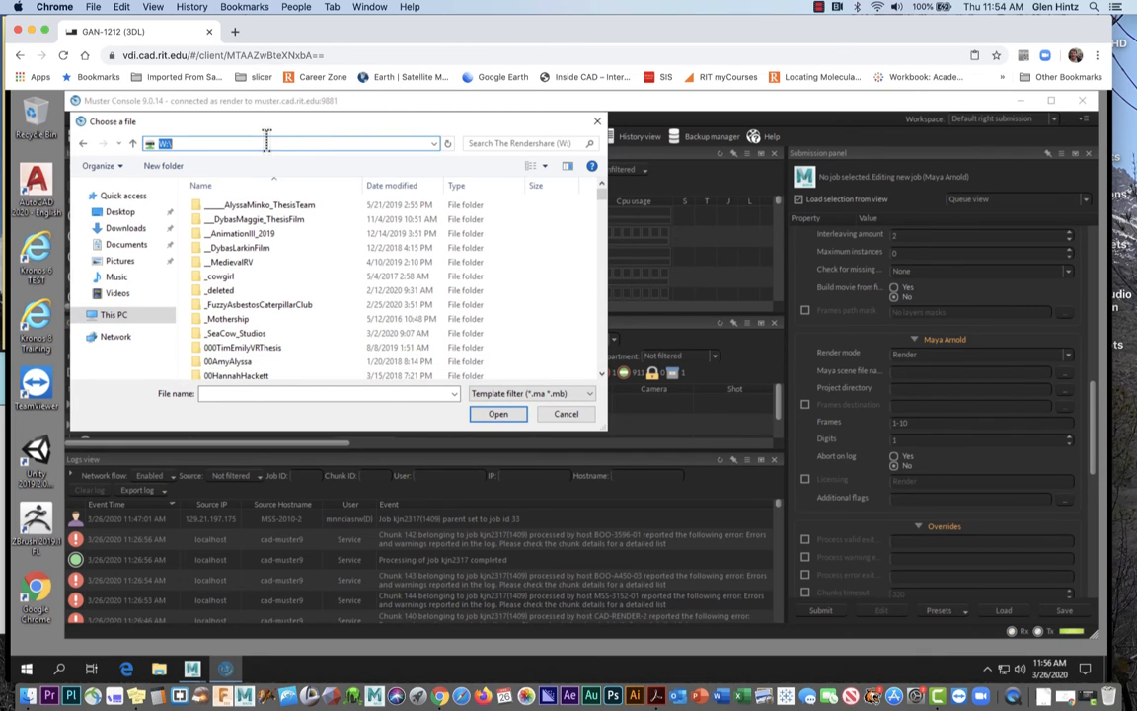
{"action": "left_click", "coordinate": [267, 143]}
{"action": "type", "text": "grhfad\\pr"}
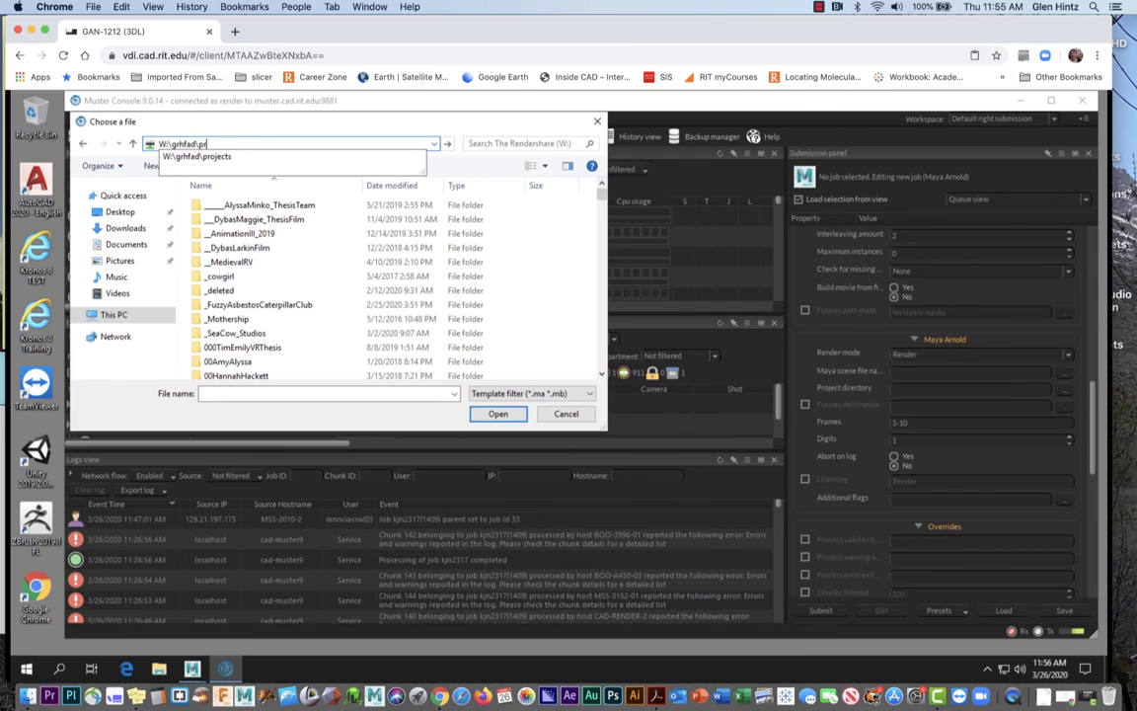
{"action": "type", "text": "o"}
{"action": "left_click", "coordinate": [229, 157]}
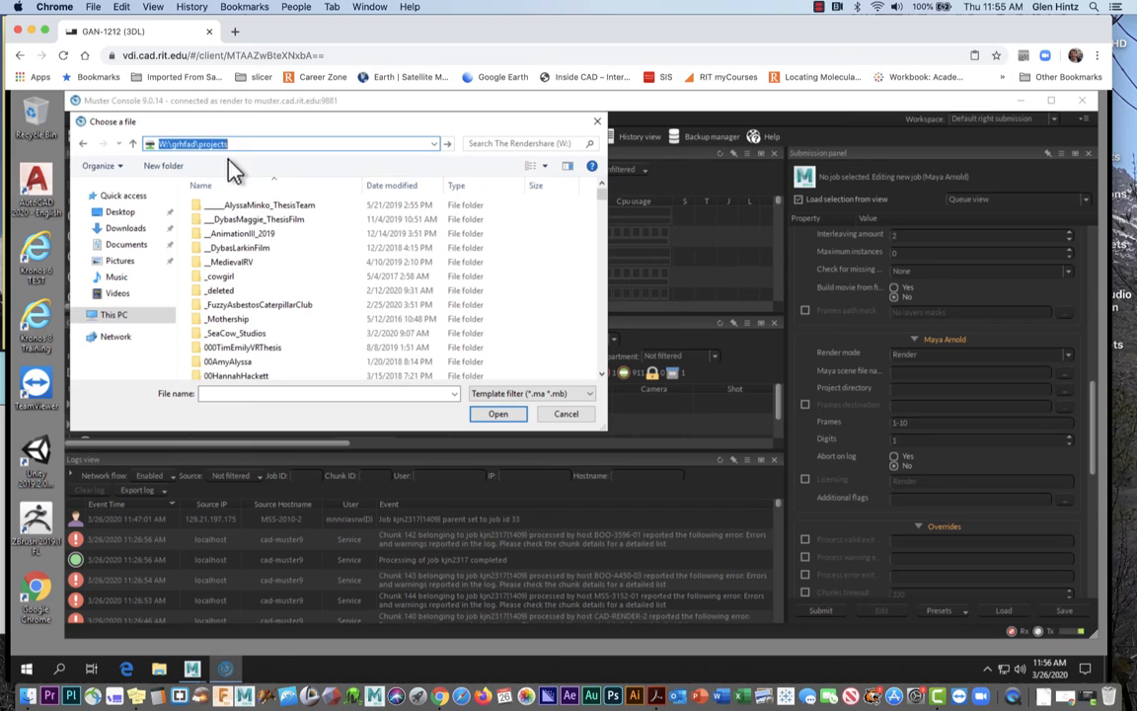
{"action": "left_click", "coordinate": [248, 249]}
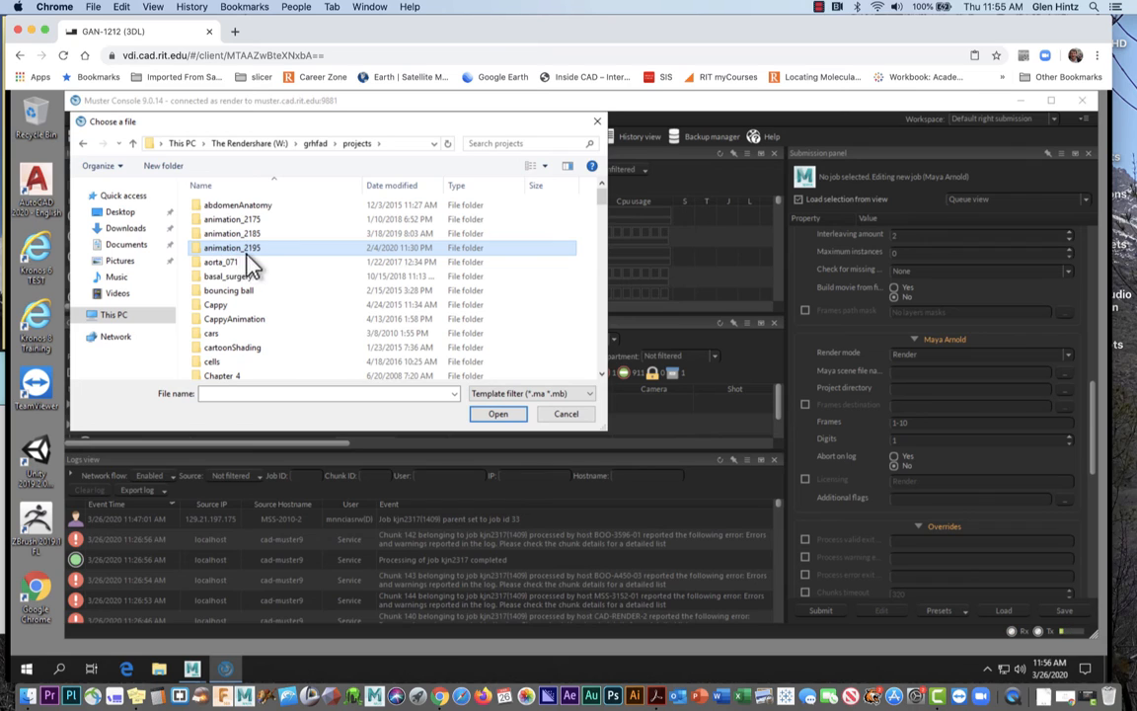
{"action": "left_click", "coordinate": [499, 415]}
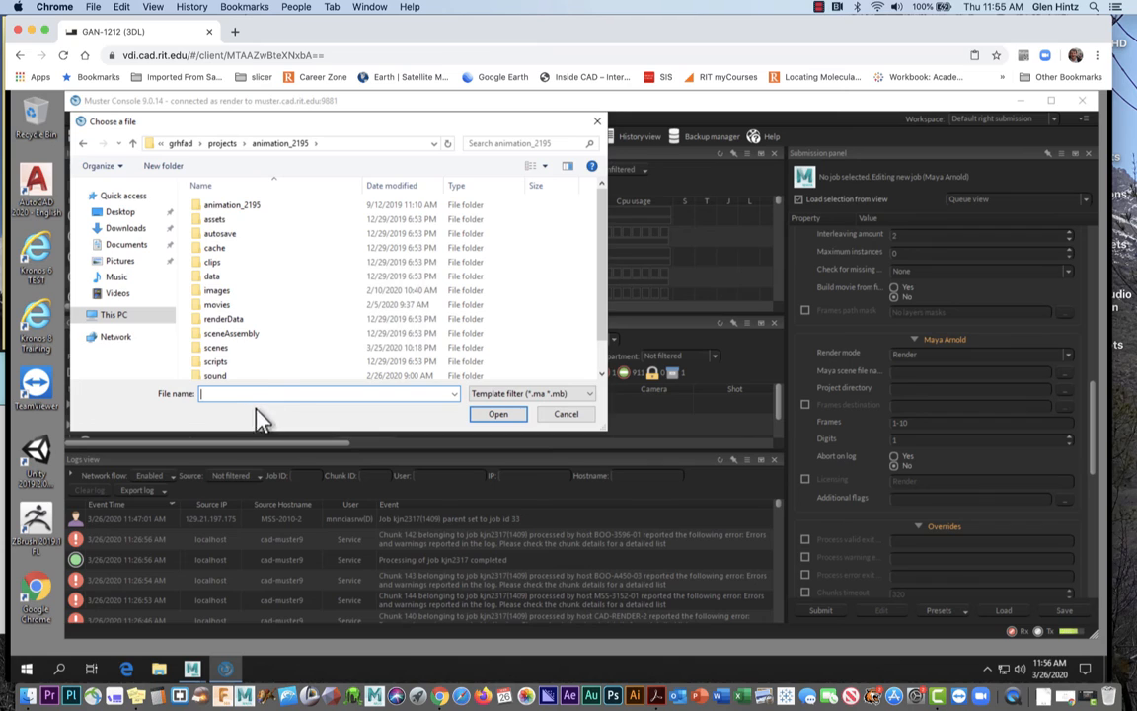
{"action": "left_click", "coordinate": [253, 209]}
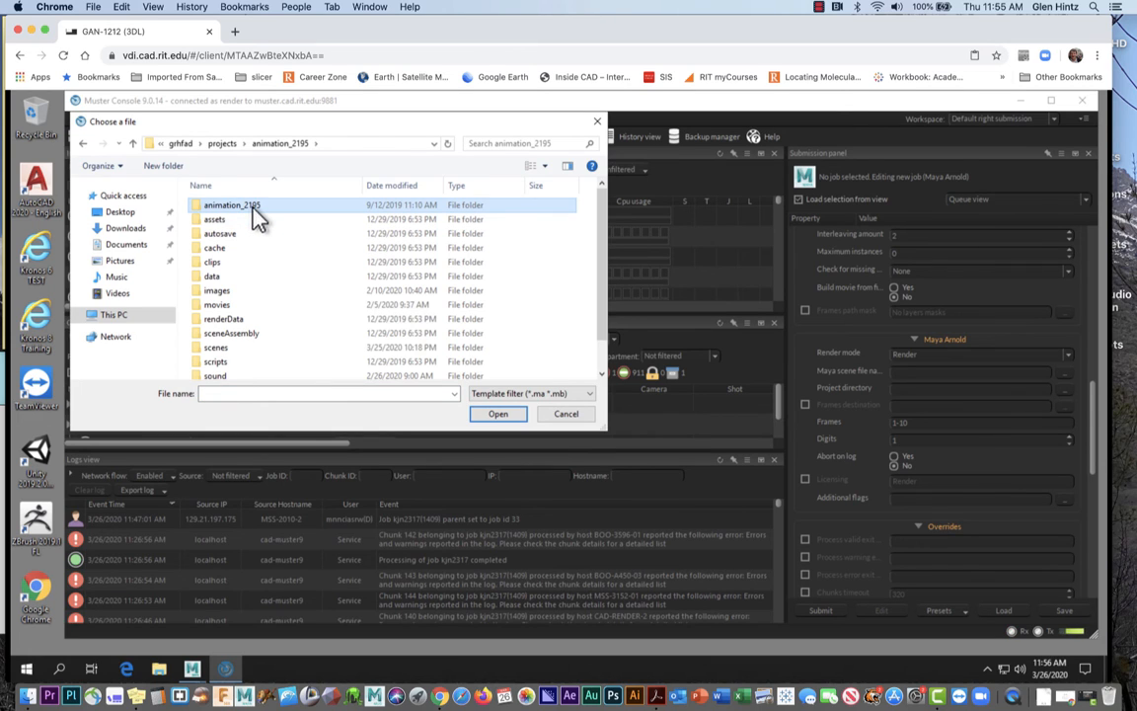
{"action": "double_click", "coordinate": [253, 210]}
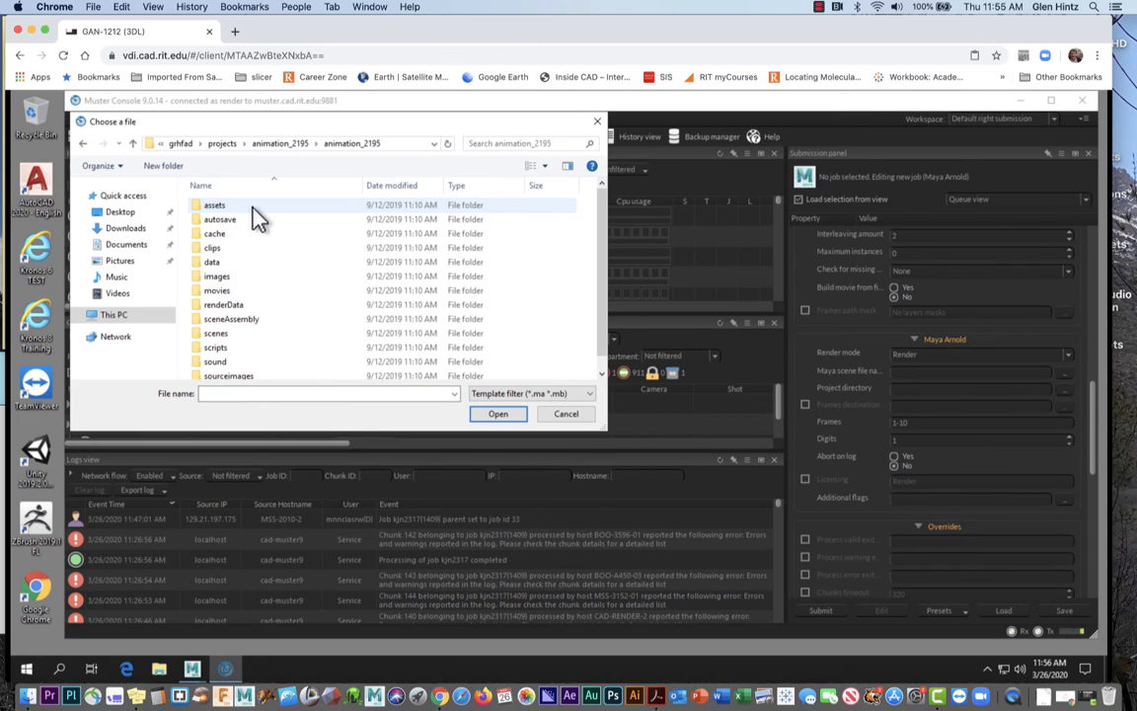
{"action": "double_click", "coordinate": [247, 342]}
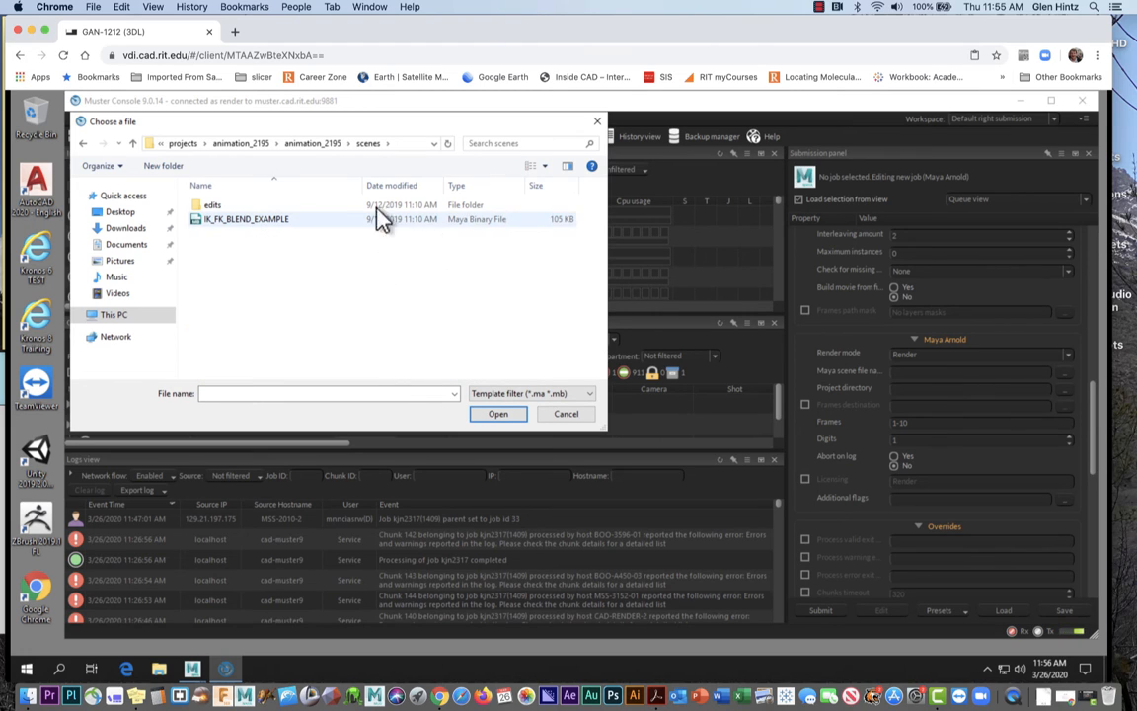
Choose cath_balloonFILL_scope_03_04_05_06 from scenes\finalDemosCorona as the Maya scene file
{"action": "left_click", "coordinate": [83, 144]}
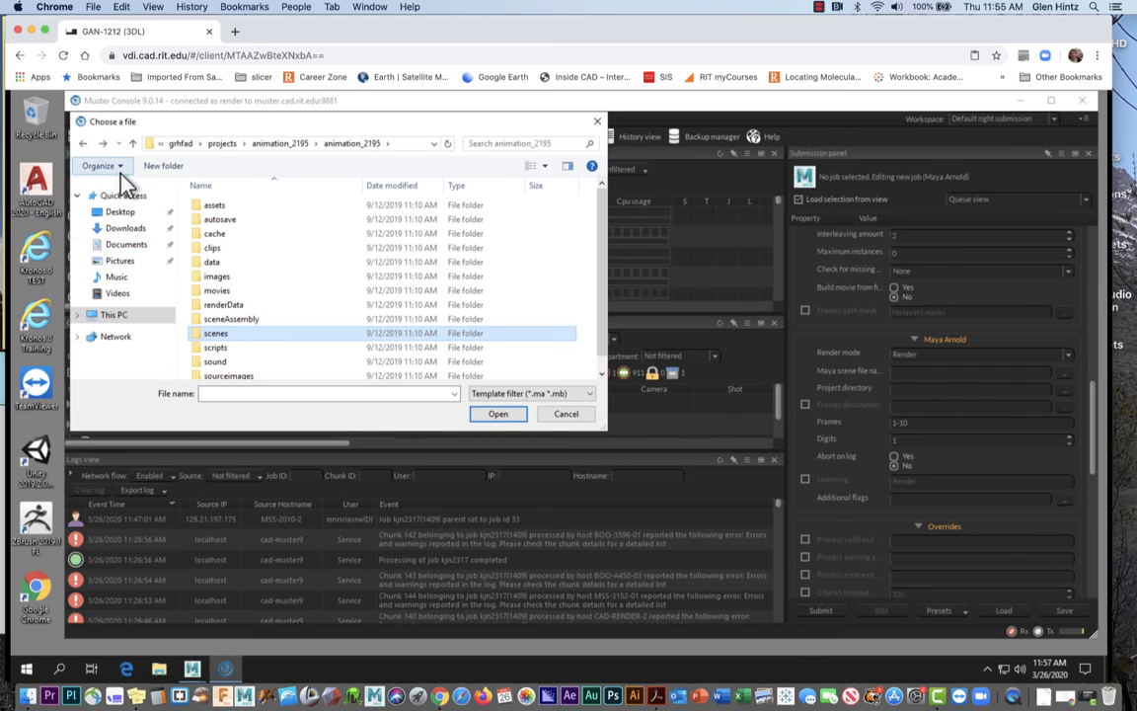
{"action": "left_click", "coordinate": [83, 144]}
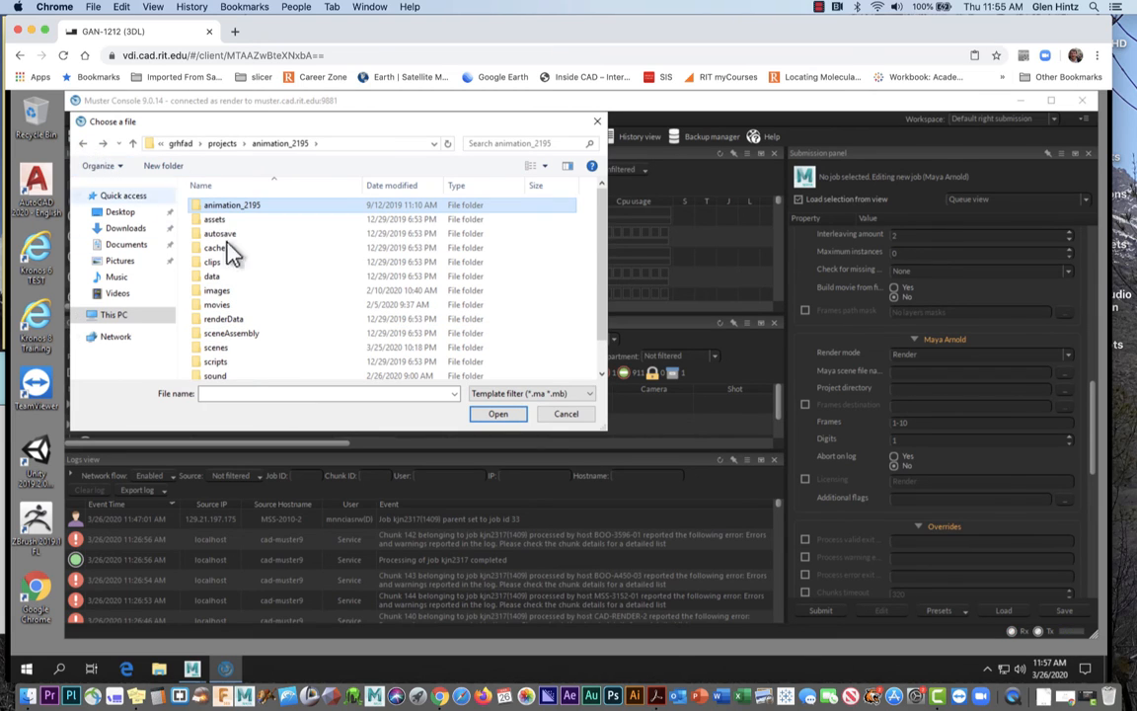
{"action": "double_click", "coordinate": [220, 349]}
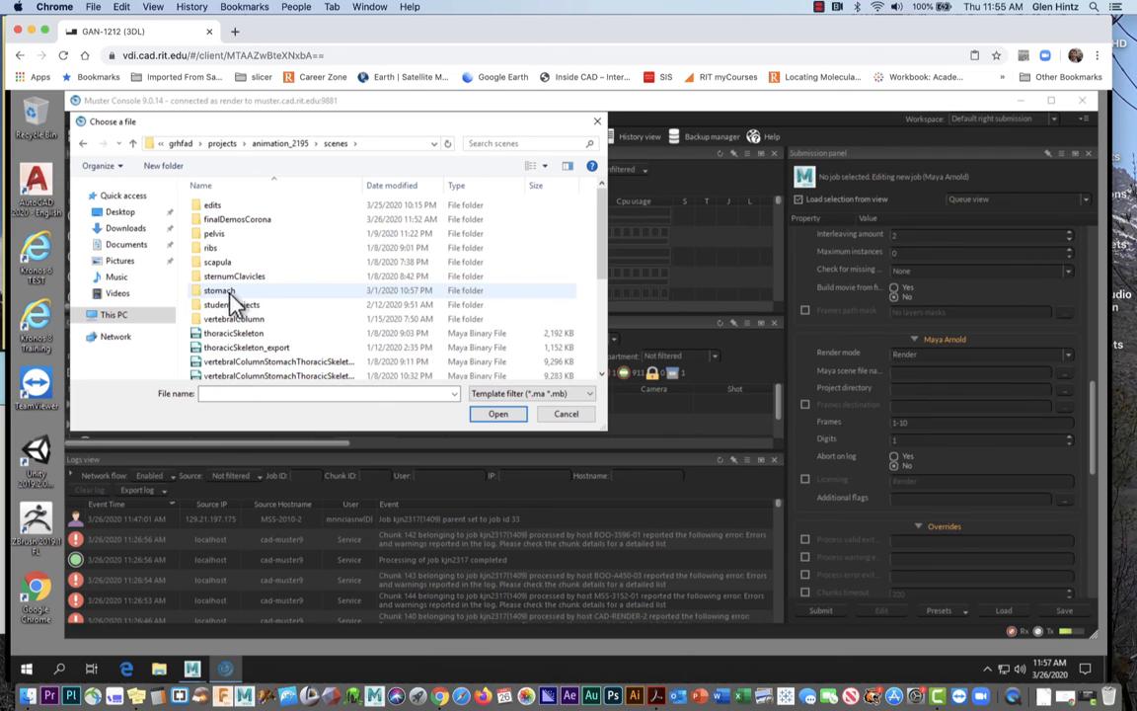
{"action": "double_click", "coordinate": [241, 221]}
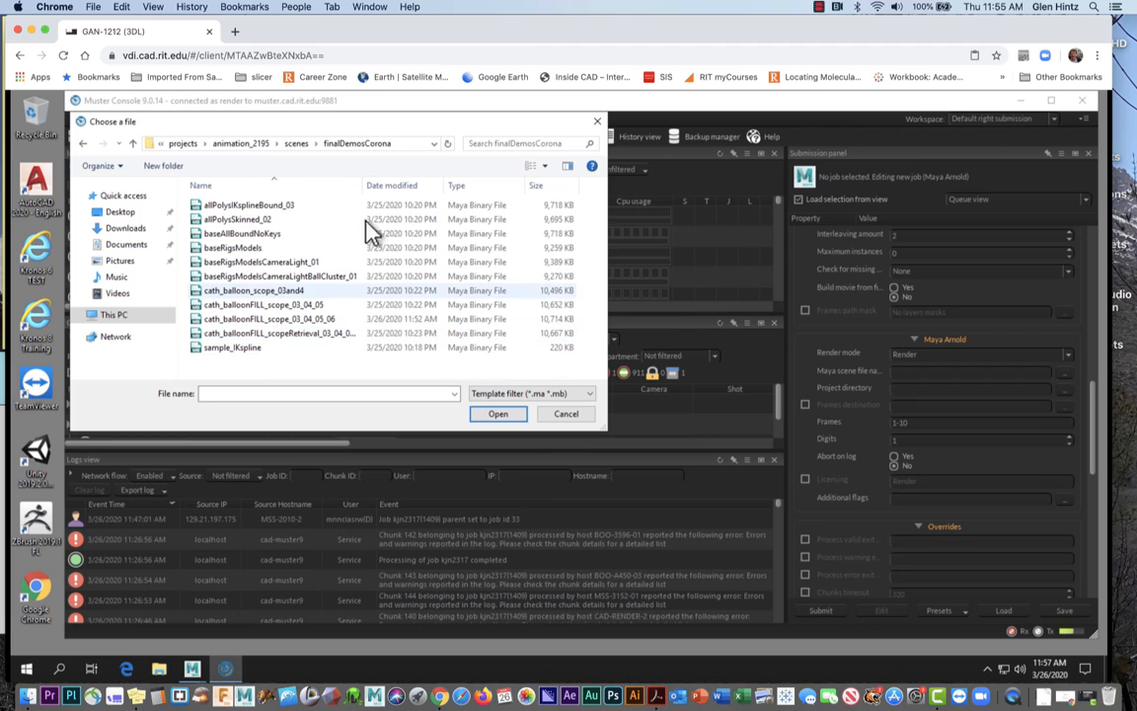
{"action": "left_click_drag", "start_coordinate": [364, 186], "coordinate": [421, 188]}
{"action": "left_click", "coordinate": [328, 320]}
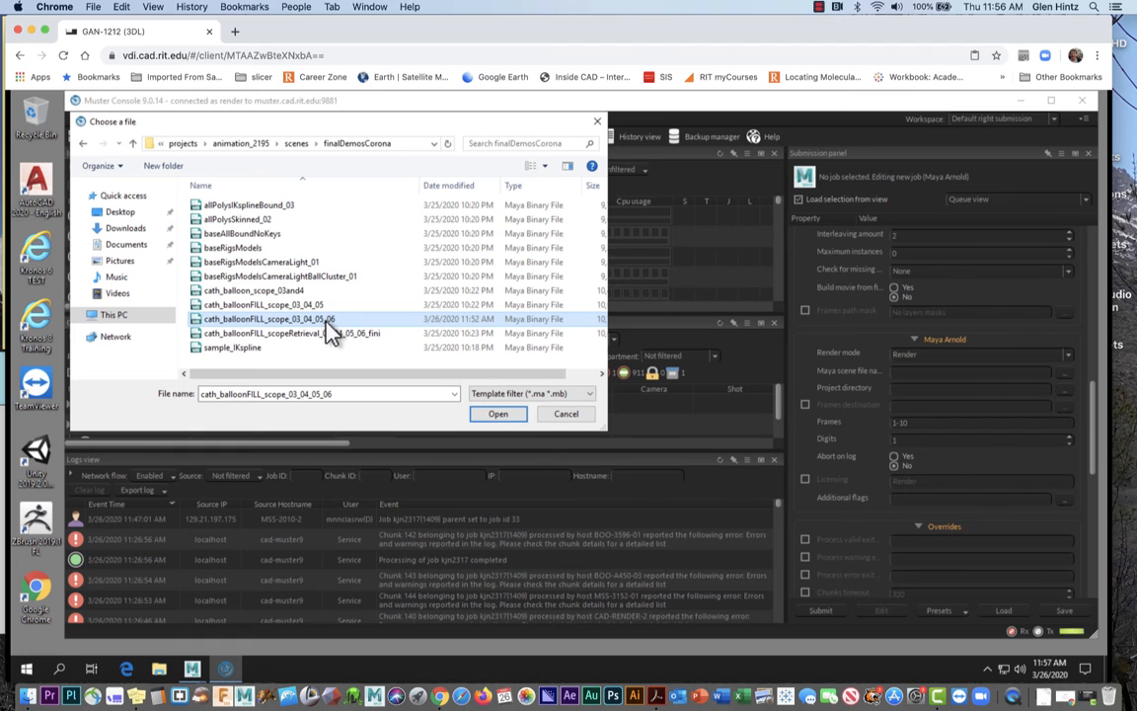
{"action": "left_click", "coordinate": [502, 415]}
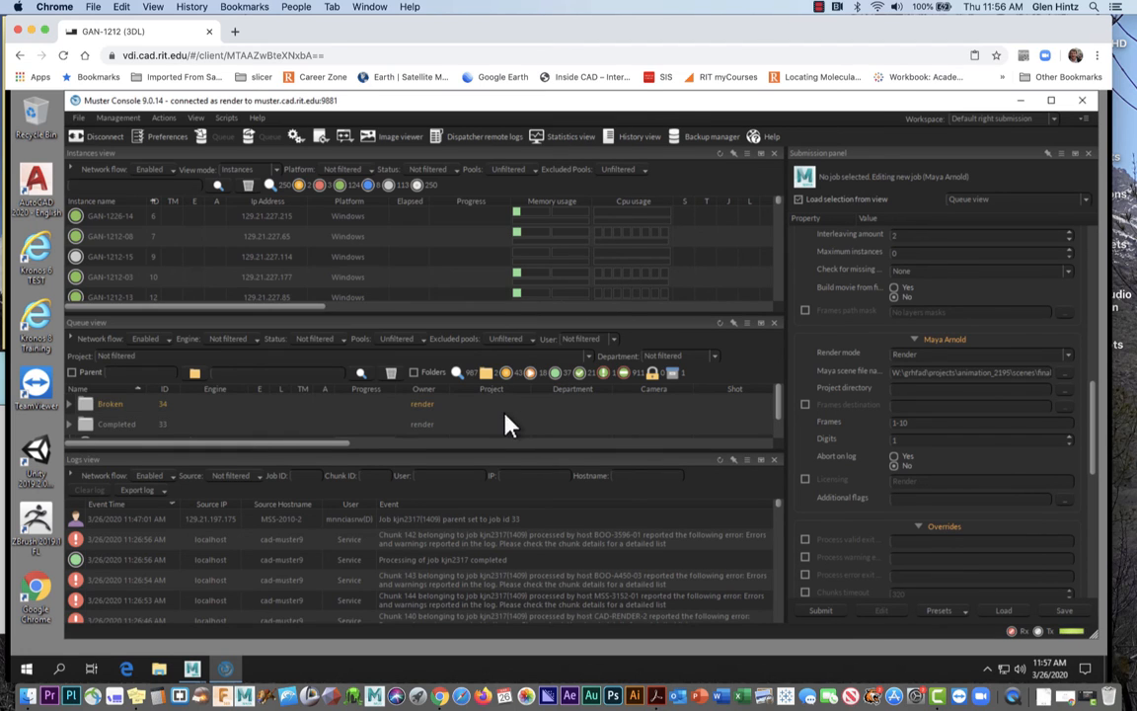
Open the project directory chooser and go into The Rendershare (W:) drive
{"action": "left_click", "coordinate": [1064, 390]}
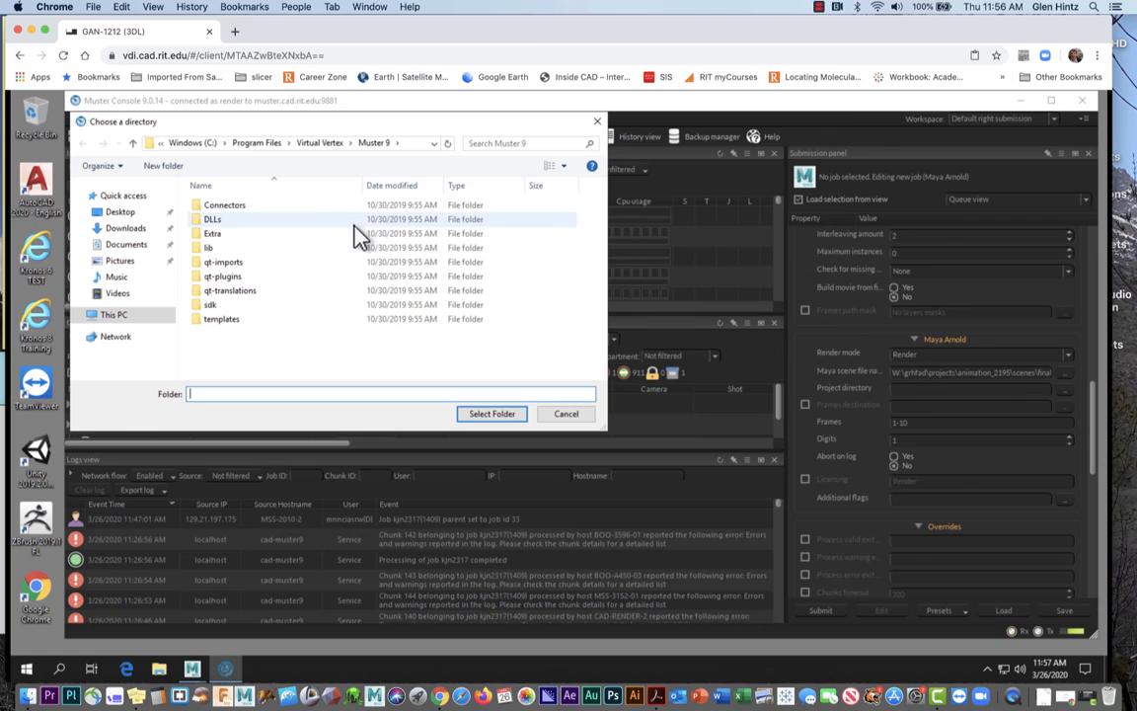
{"action": "left_click", "coordinate": [113, 315]}
{"action": "scroll", "coordinate": [340, 336], "scroll_direction": "down", "scroll_amount": 3}
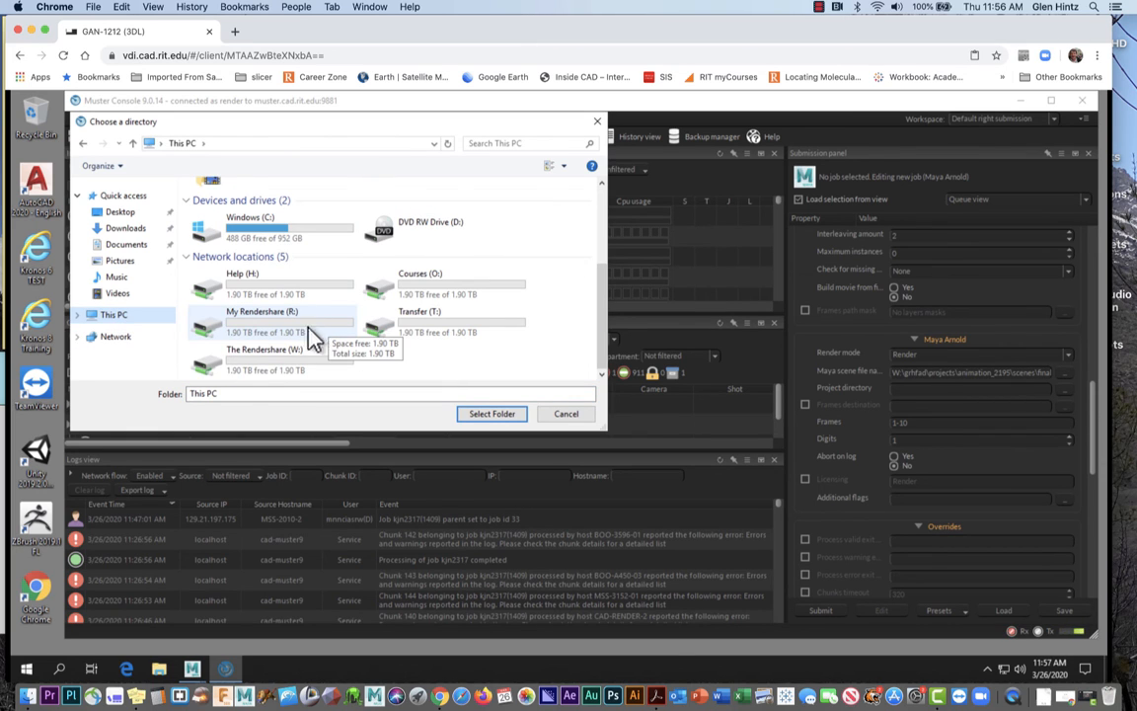
{"action": "left_click", "coordinate": [275, 371]}
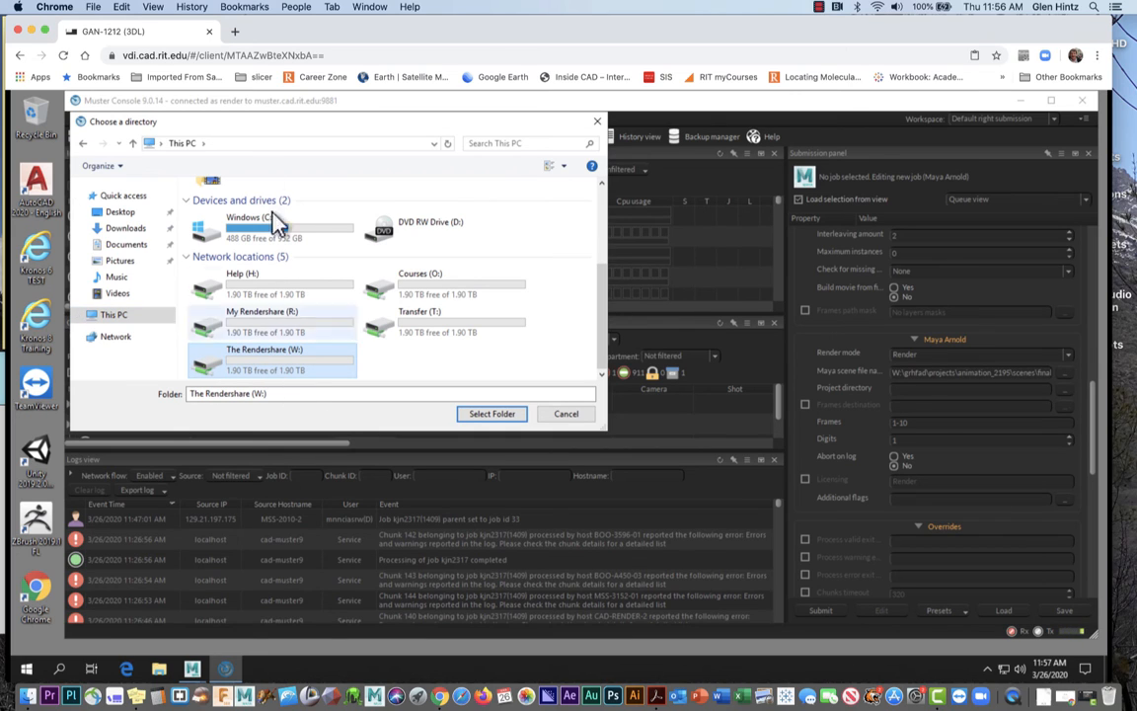
{"action": "left_click", "coordinate": [223, 147]}
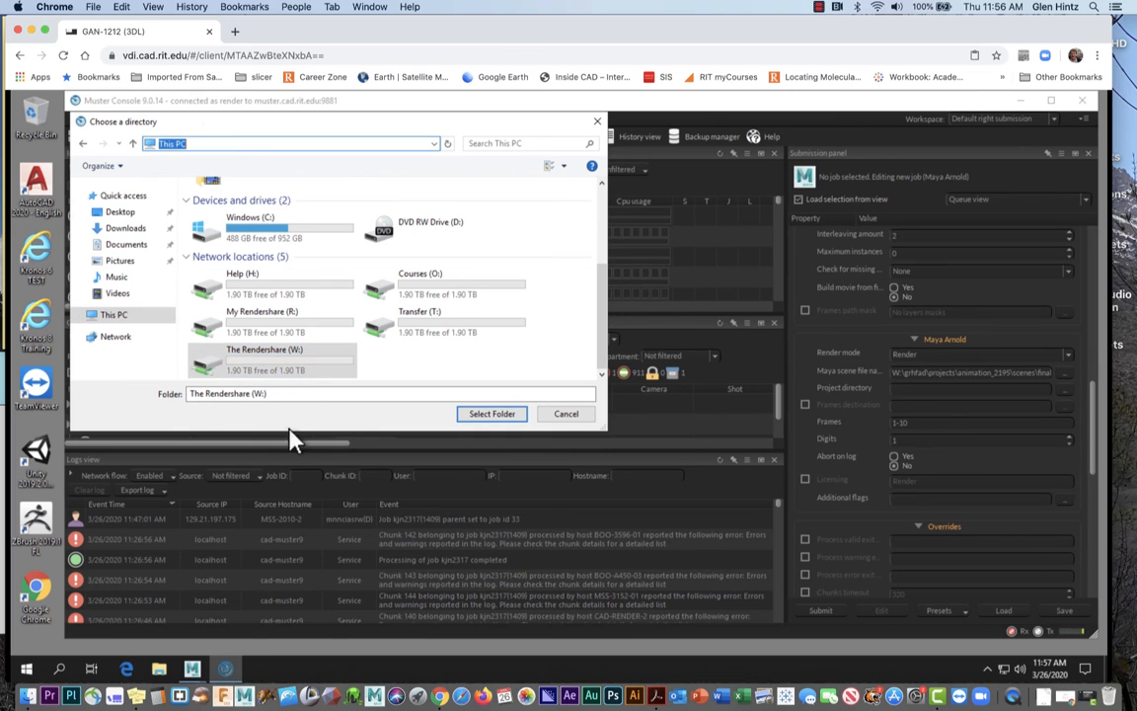
{"action": "double_click", "coordinate": [293, 367]}
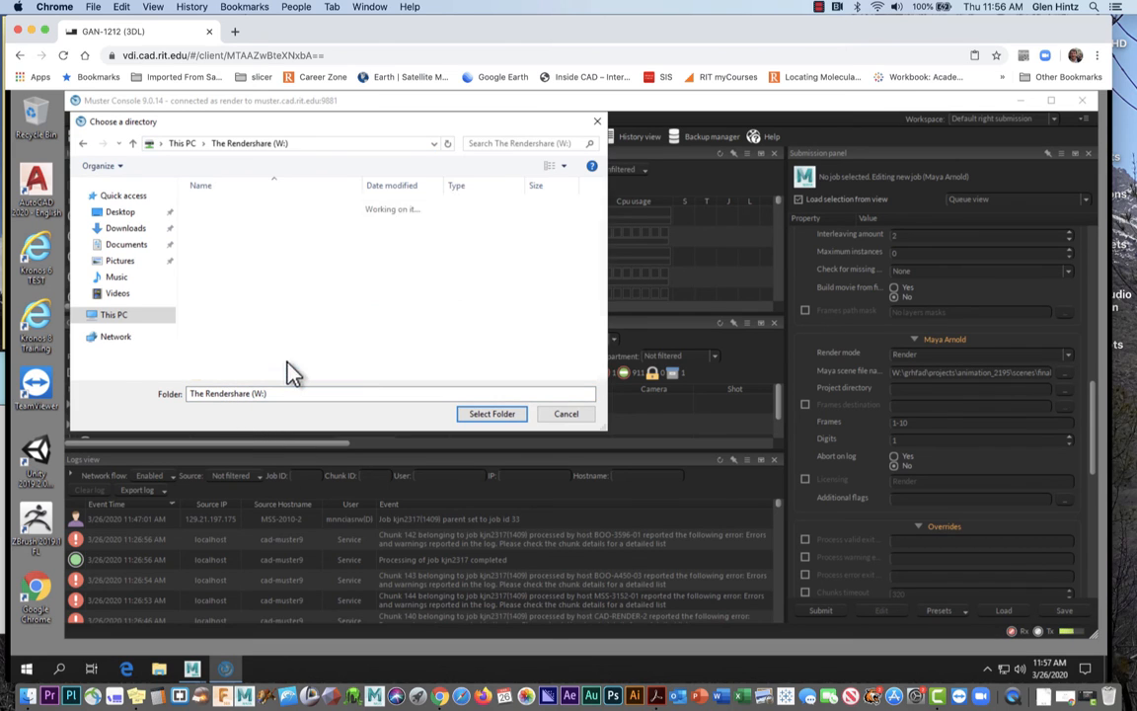
Correct the typed path to reach the grhfad folder on W:
{"action": "left_click", "coordinate": [314, 146]}
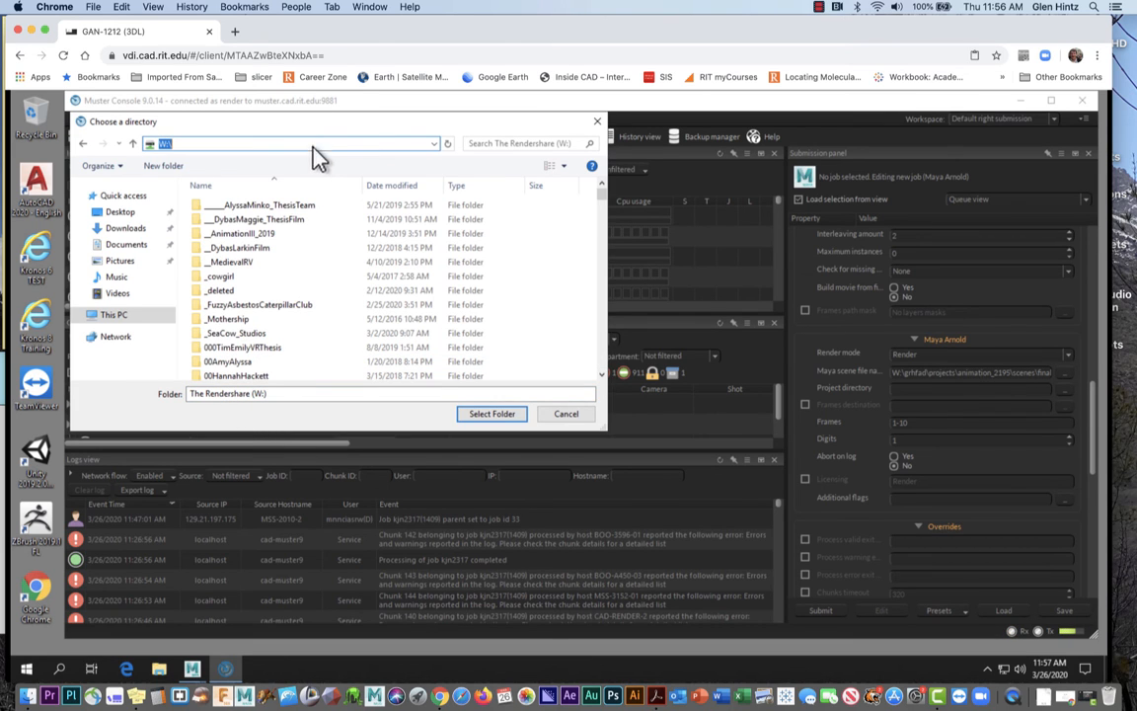
{"action": "left_click", "coordinate": [249, 145]}
{"action": "type", "text": "projec"}
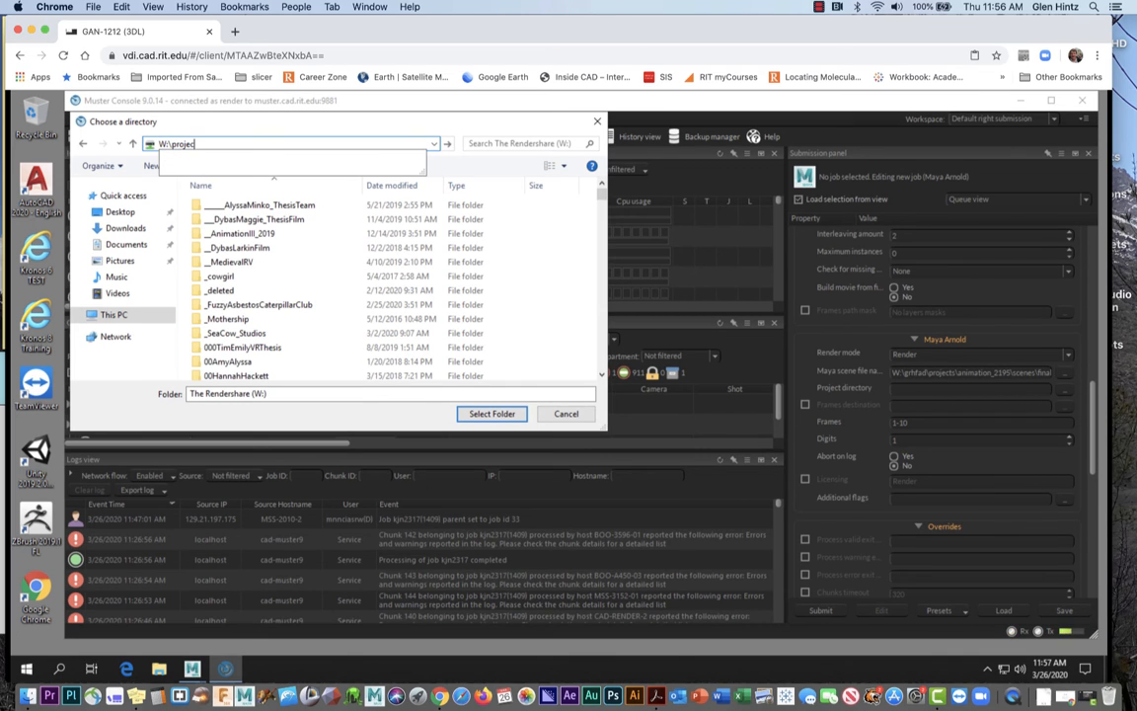
{"action": "type", "text": "t"}
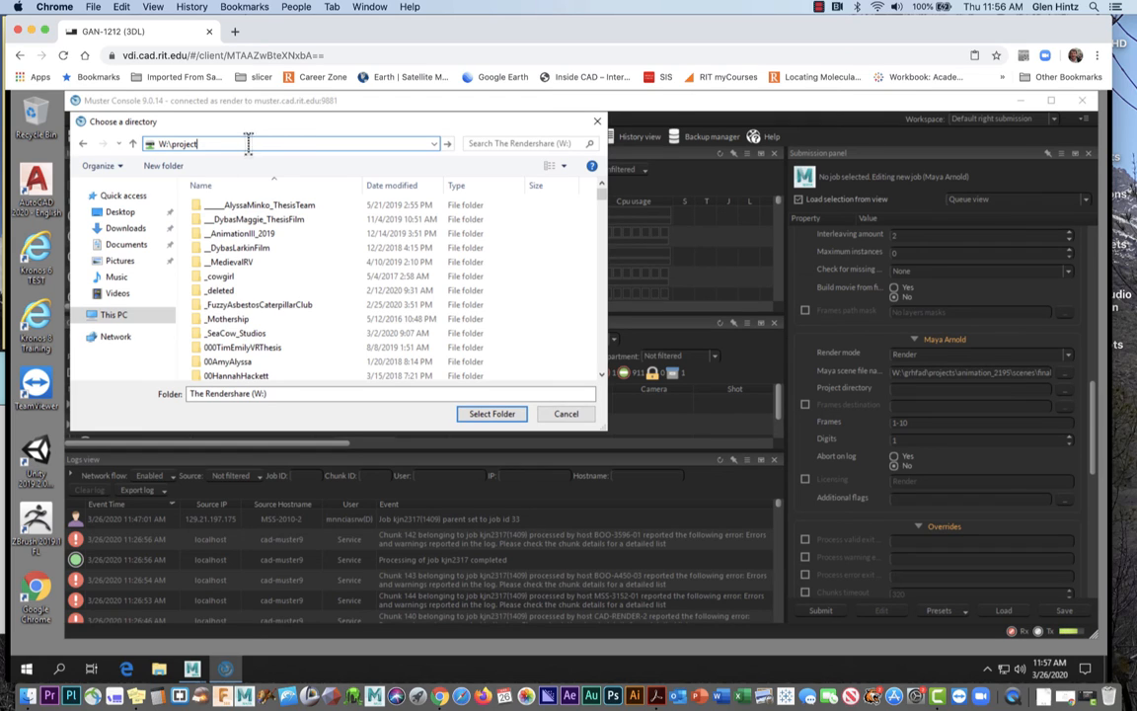
{"action": "left_click_drag", "start_coordinate": [199, 143], "coordinate": [171, 144]}
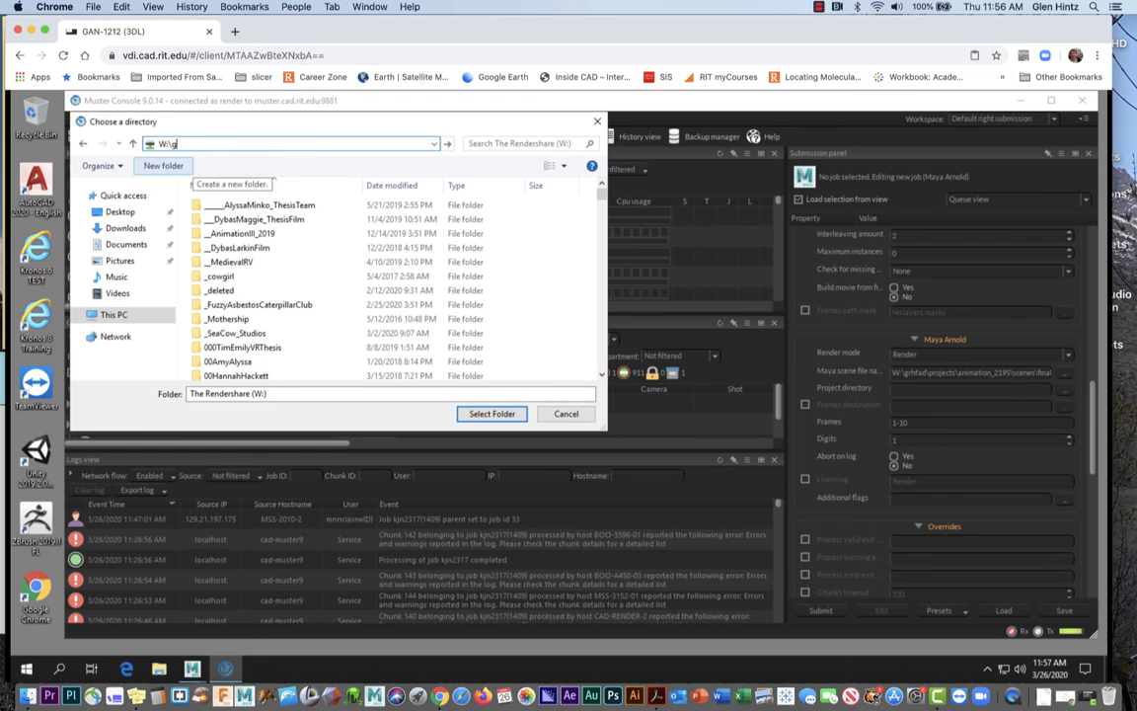
{"action": "type", "text": "gr"}
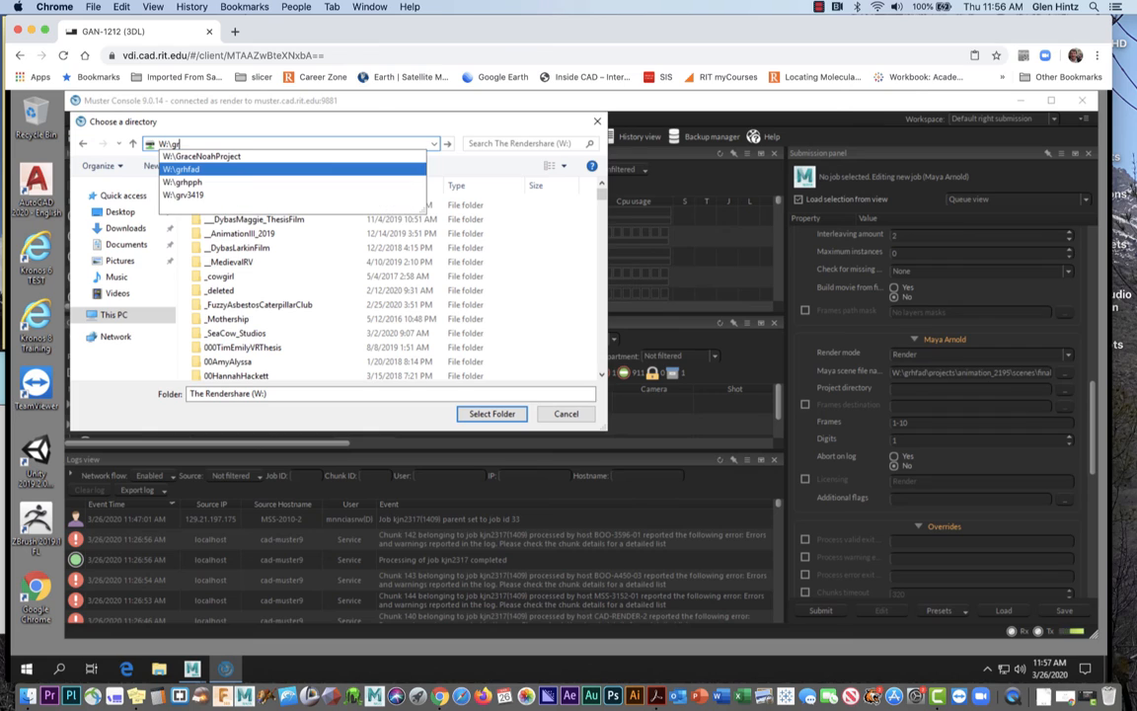
{"action": "left_click", "coordinate": [201, 173]}
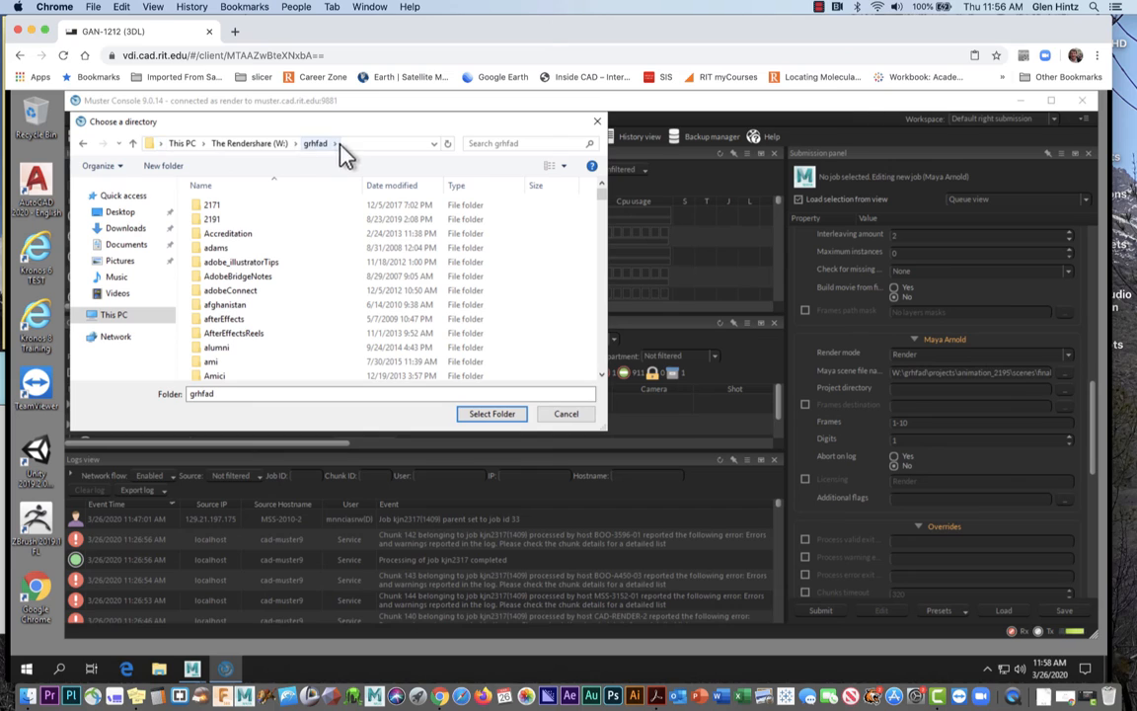
Select W:\grhfad\projects\animation_2195 as the project directory
{"action": "left_click", "coordinate": [344, 143]}
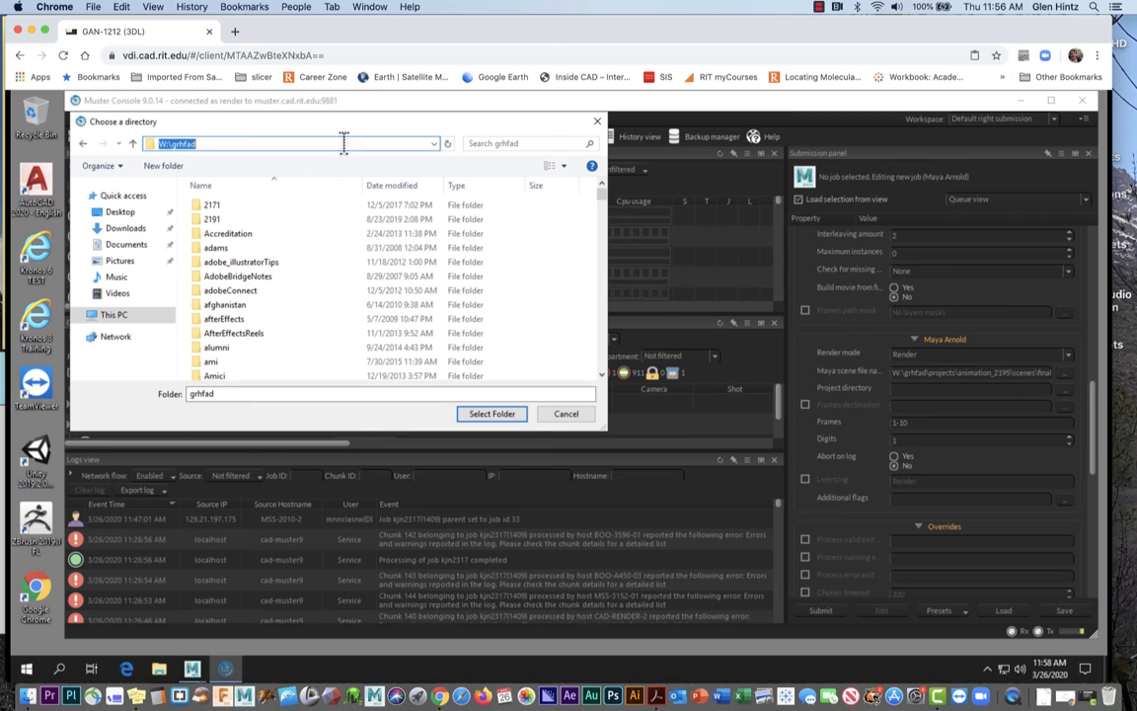
{"action": "left_click", "coordinate": [256, 143]}
{"action": "type", "text": "\\rp"}
{"action": "key", "text": "BackSpace"}
{"action": "key", "text": "BackSpace"}
{"action": "type", "text": "pro"}
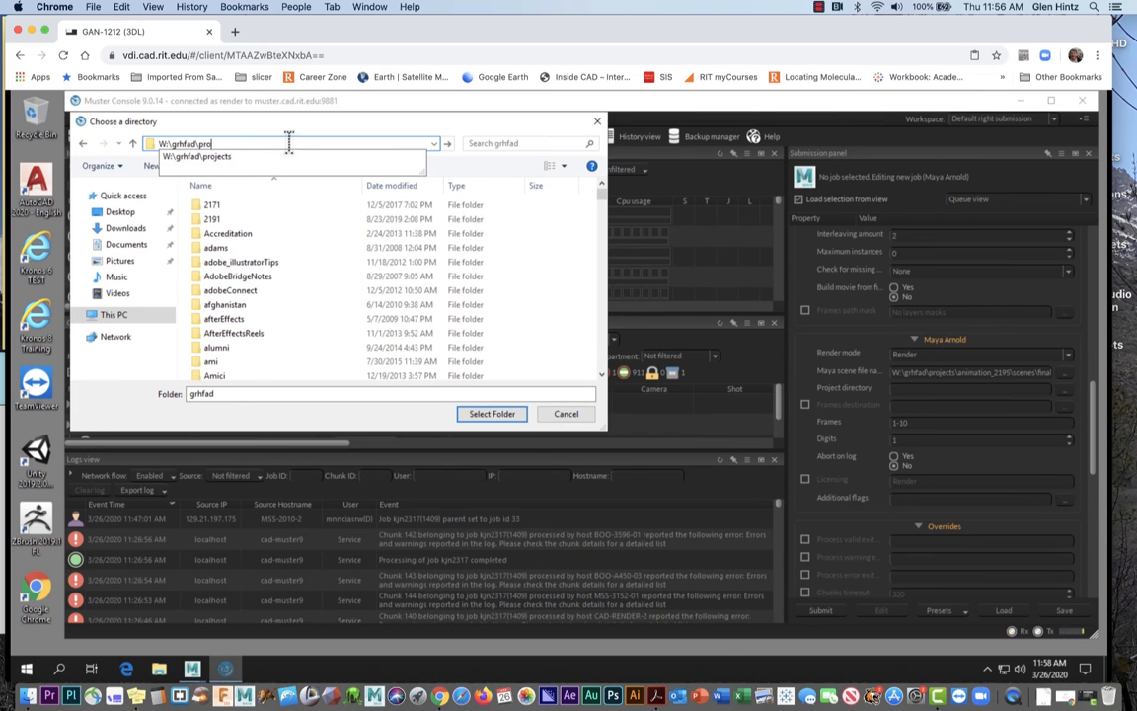
{"action": "left_click", "coordinate": [223, 160]}
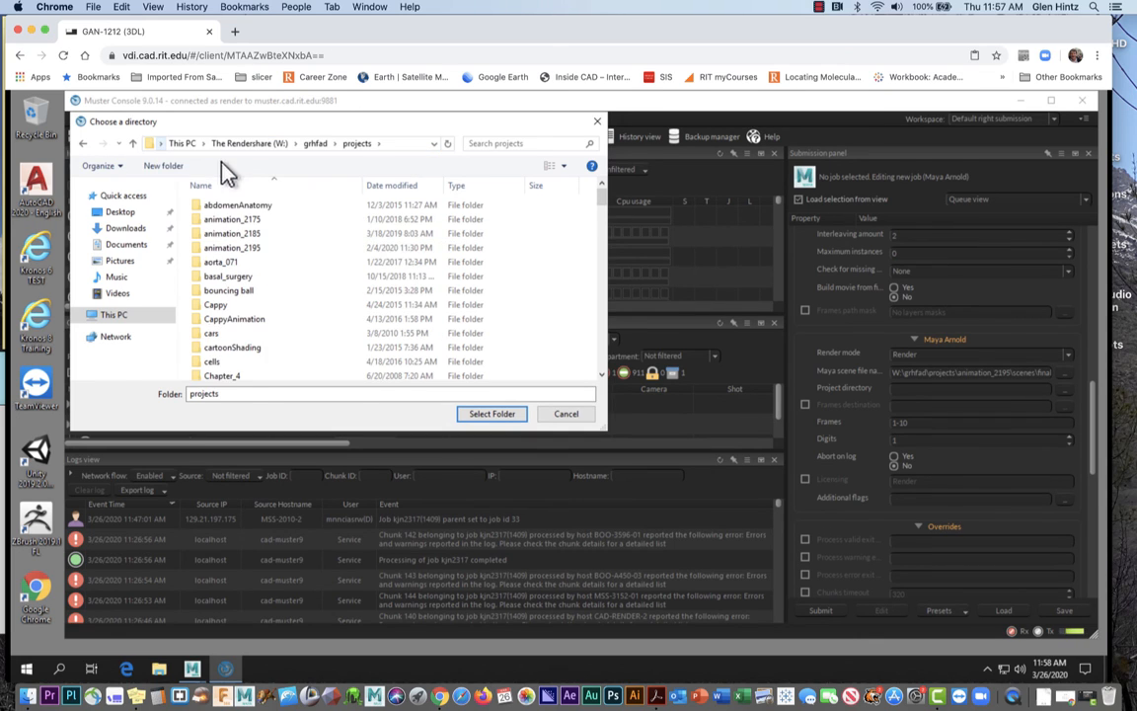
{"action": "left_click", "coordinate": [247, 248]}
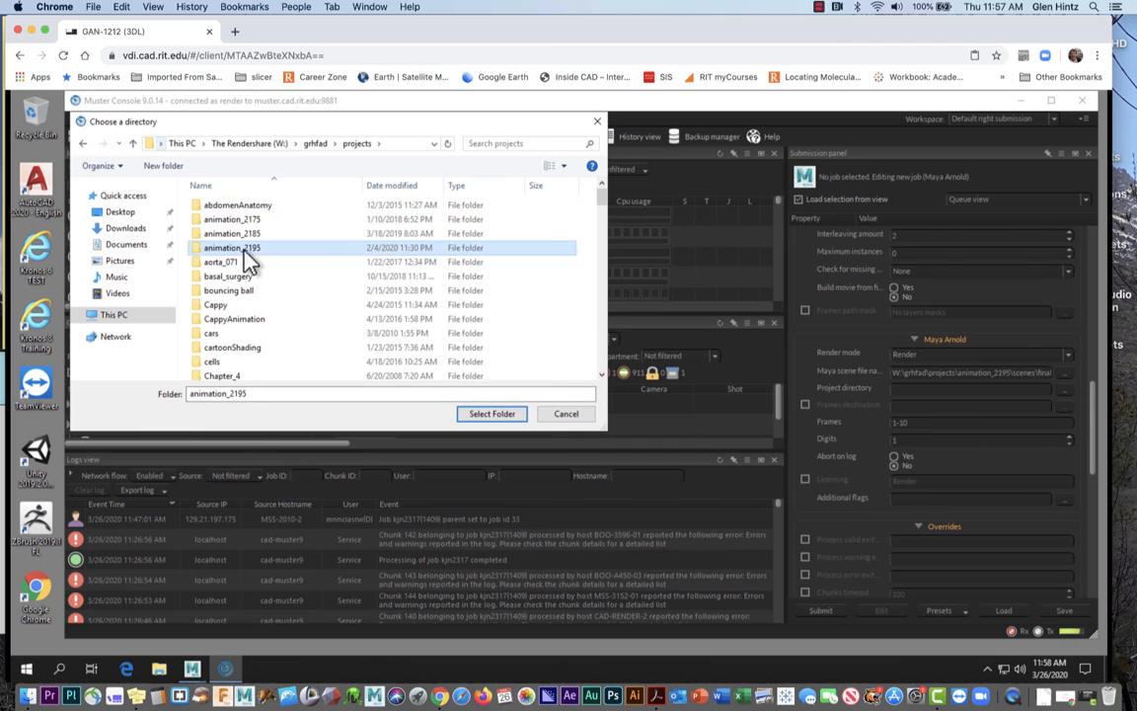
{"action": "left_click", "coordinate": [494, 419]}
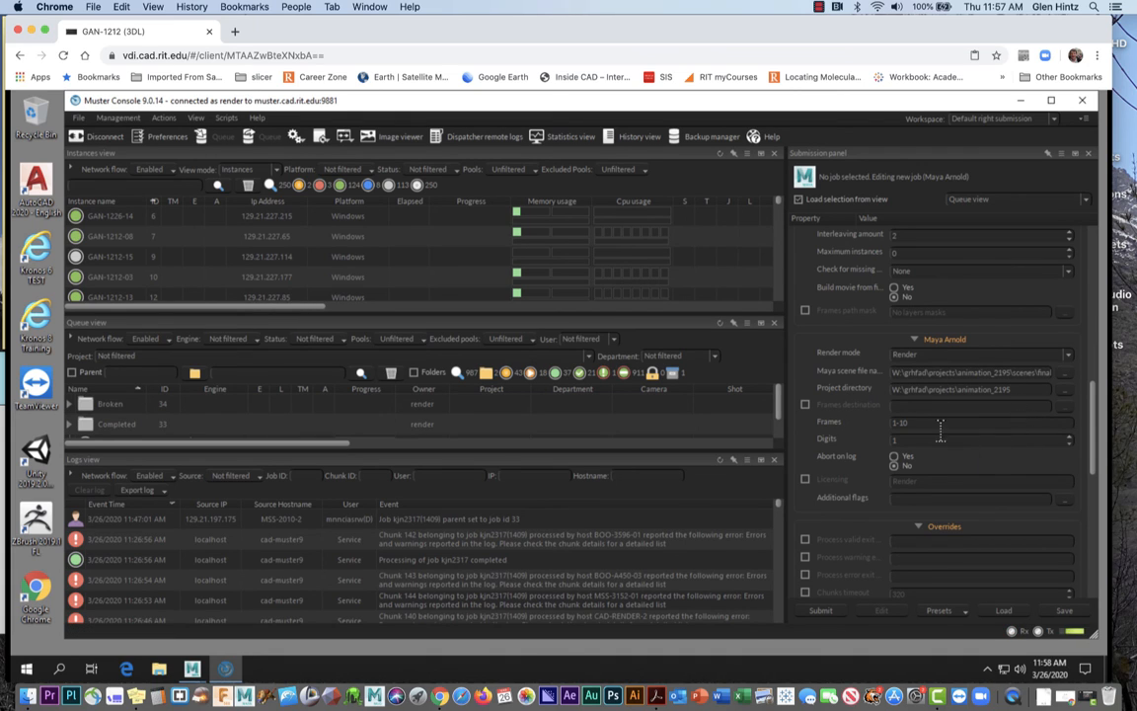
Replace the Maya Arnold frame range with 820-1005 and set Digits to 4
{"action": "left_click_drag", "start_coordinate": [939, 425], "coordinate": [890, 422]}
{"action": "type", "text": "820"}
{"action": "key", "text": "Tab"}
{"action": "type", "text": "4"}
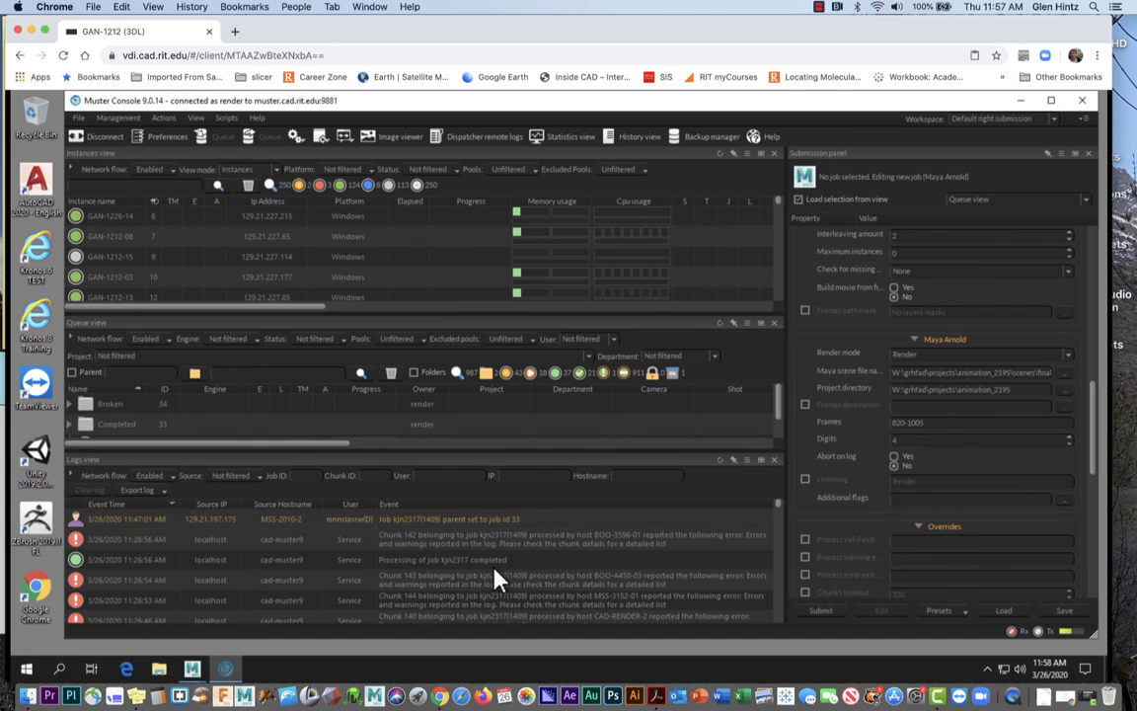
{"action": "mouse_move", "coordinate": [203, 671]}
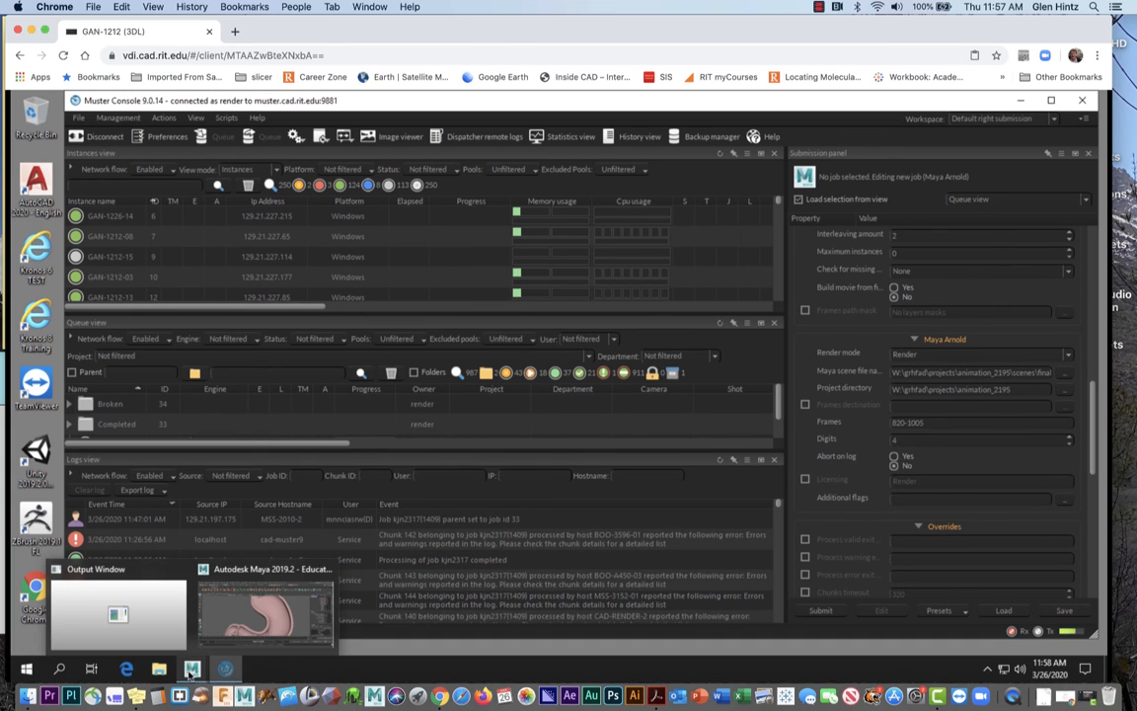
{"action": "left_click", "coordinate": [241, 629]}
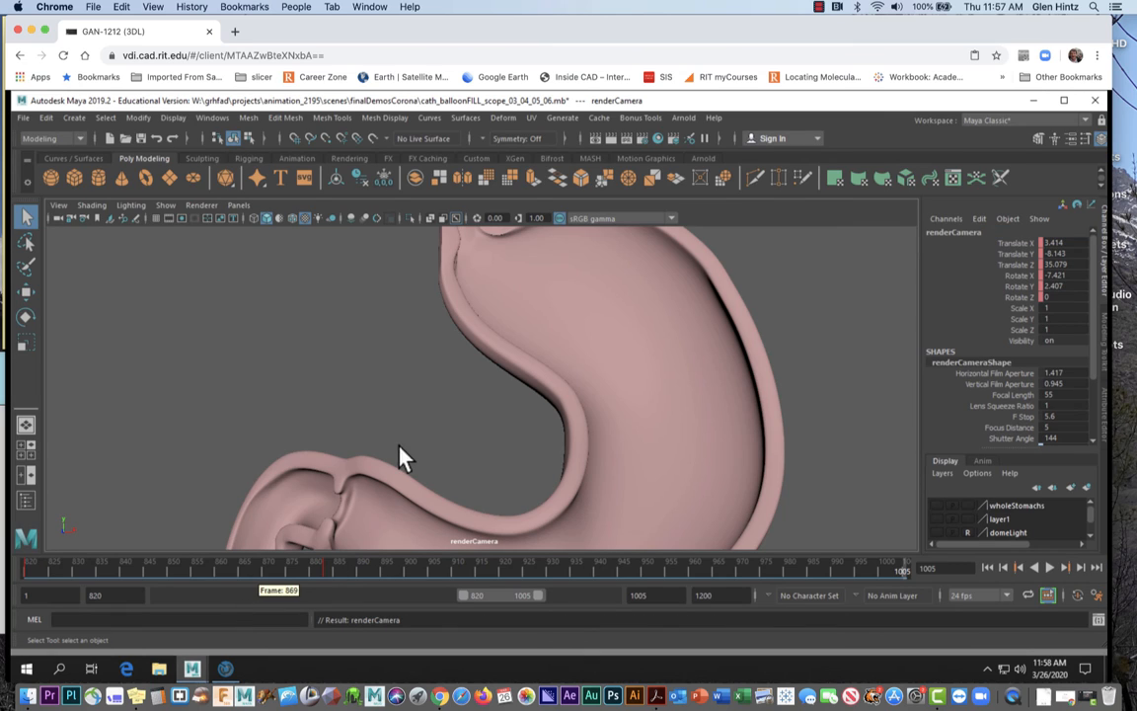
{"action": "left_click", "coordinate": [645, 139]}
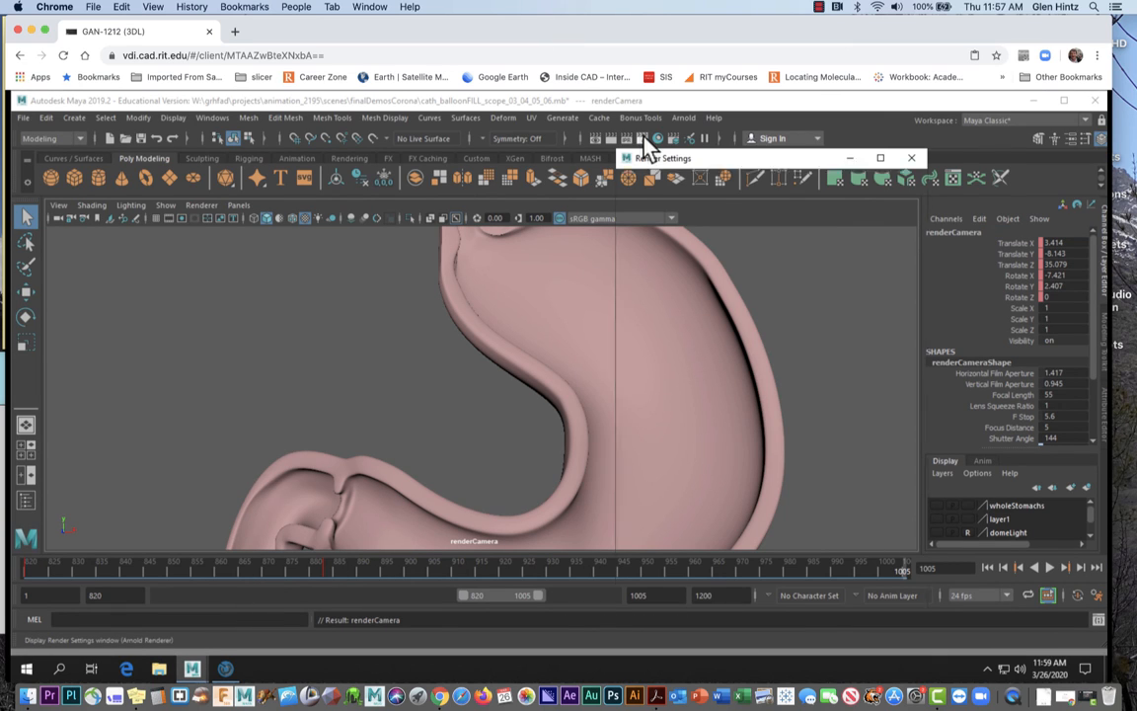
{"action": "scroll", "coordinate": [739, 484], "scroll_direction": "down", "scroll_amount": 5}
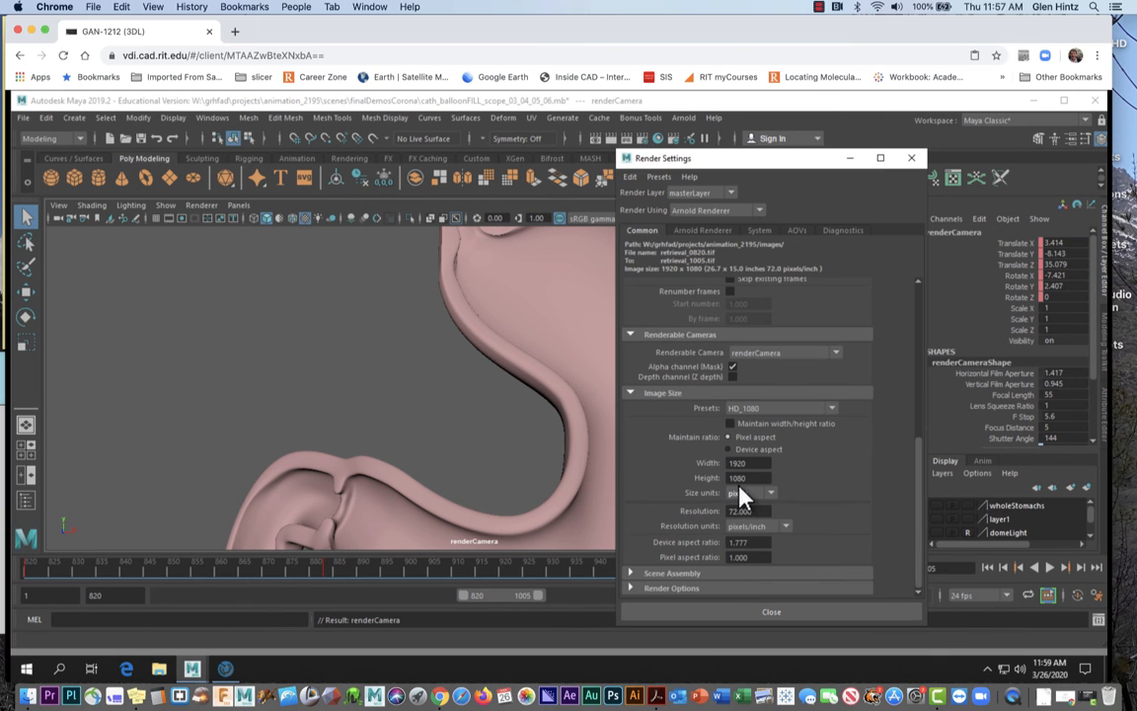
{"action": "scroll", "coordinate": [743, 497], "scroll_direction": "up", "scroll_amount": 10}
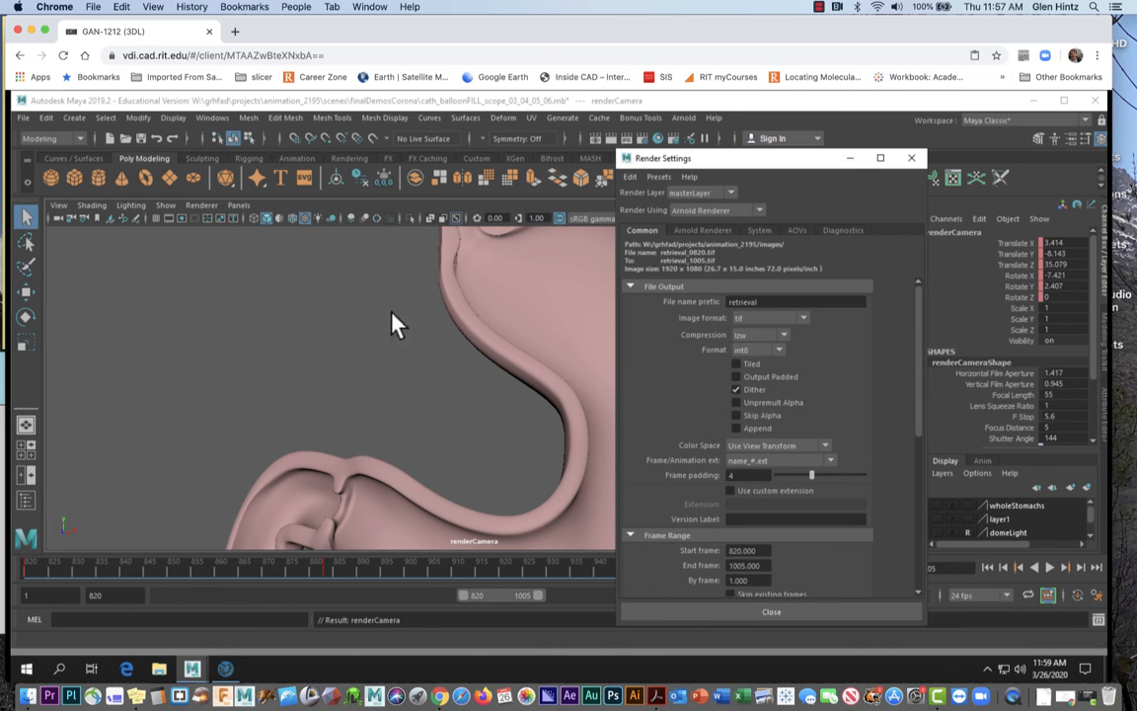
{"action": "left_click", "coordinate": [1032, 102]}
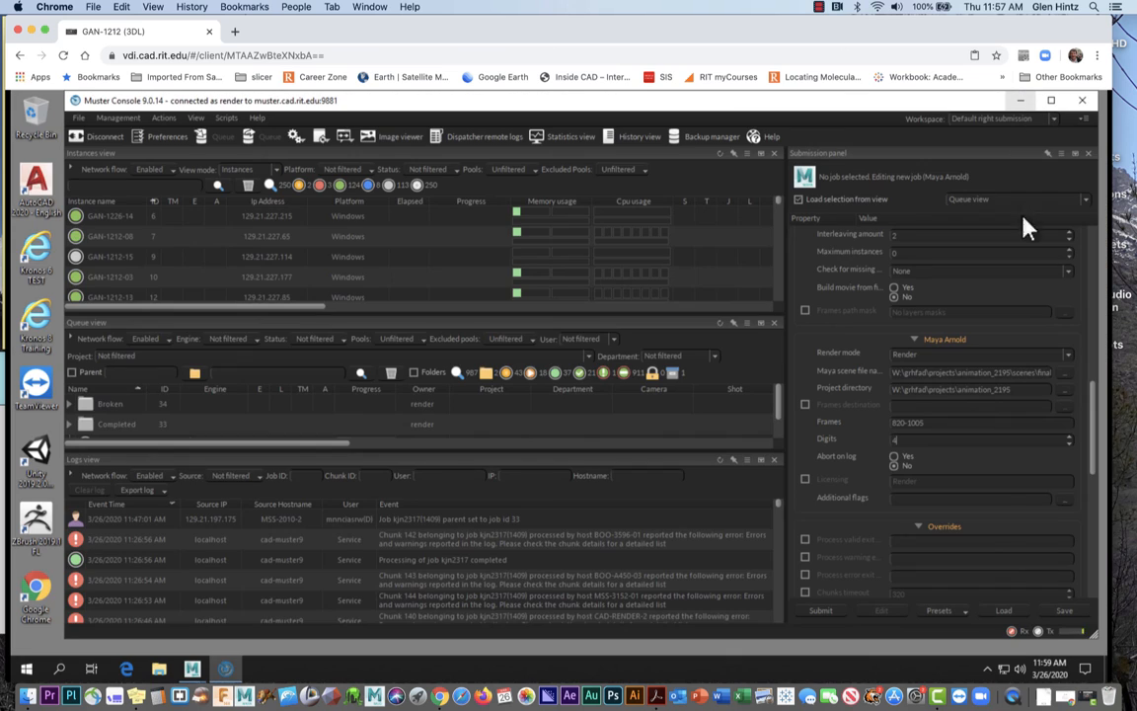
Submit the job, confirm it in the Logs, and enlarge the queue to watch job 1410 rendering
{"action": "left_click", "coordinate": [821, 612]}
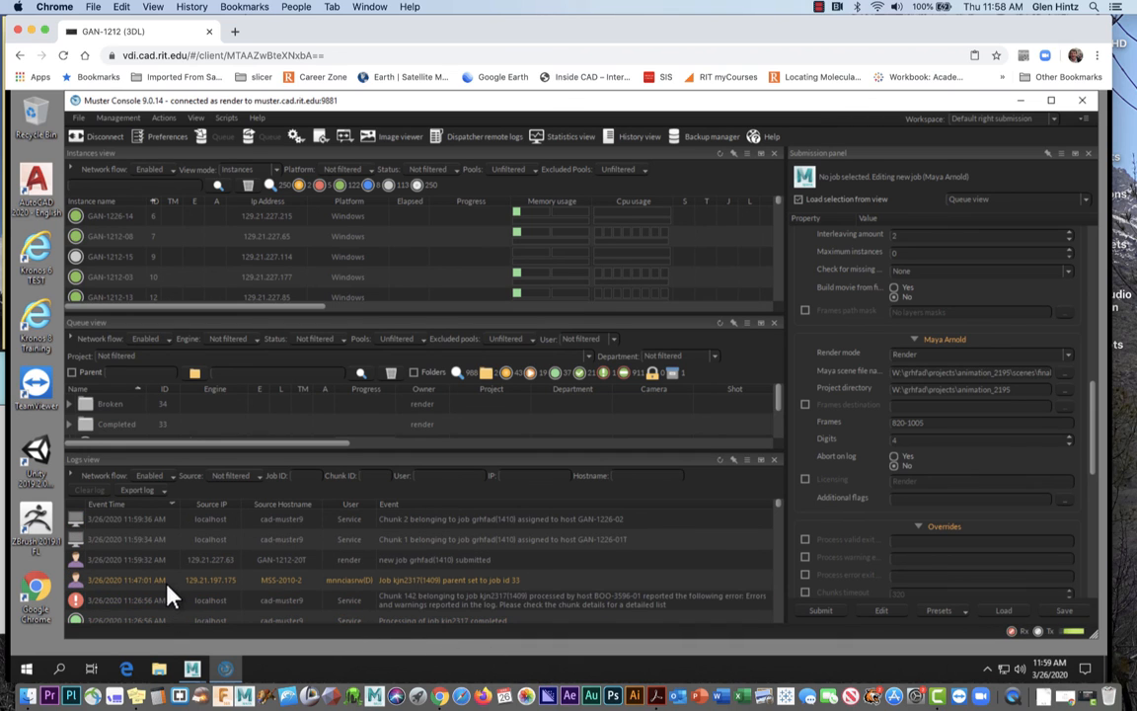
{"action": "scroll", "coordinate": [166, 596], "scroll_direction": "down", "scroll_amount": 2}
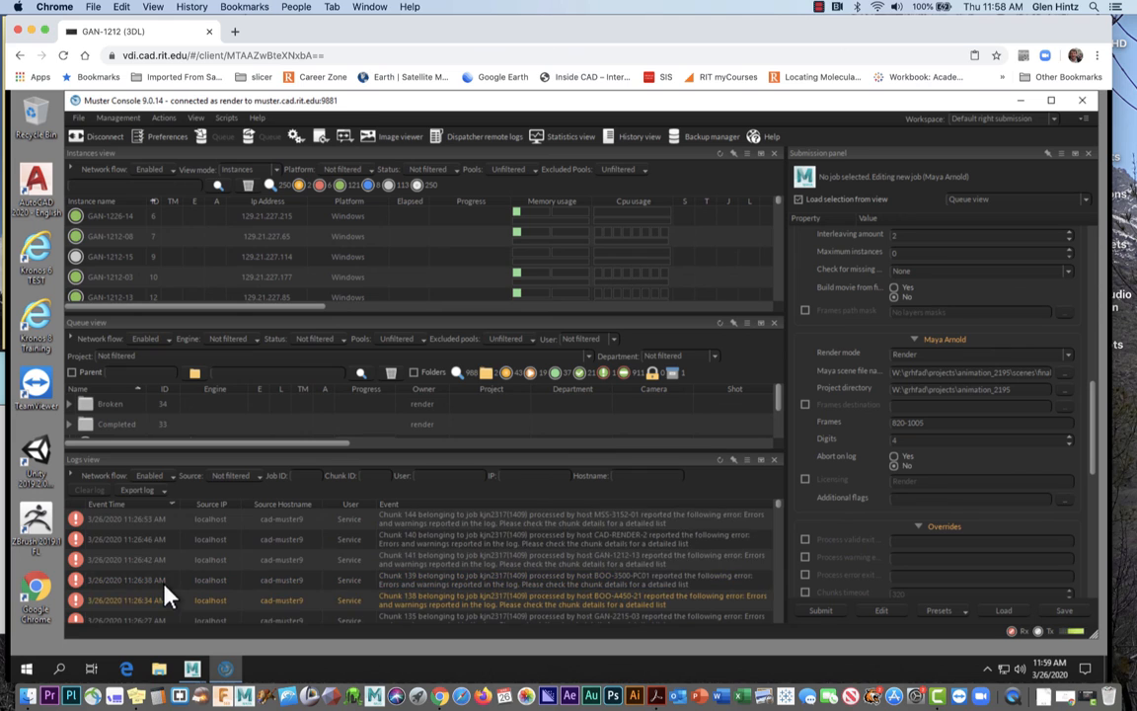
{"action": "scroll", "coordinate": [165, 588], "scroll_direction": "down", "scroll_amount": 3}
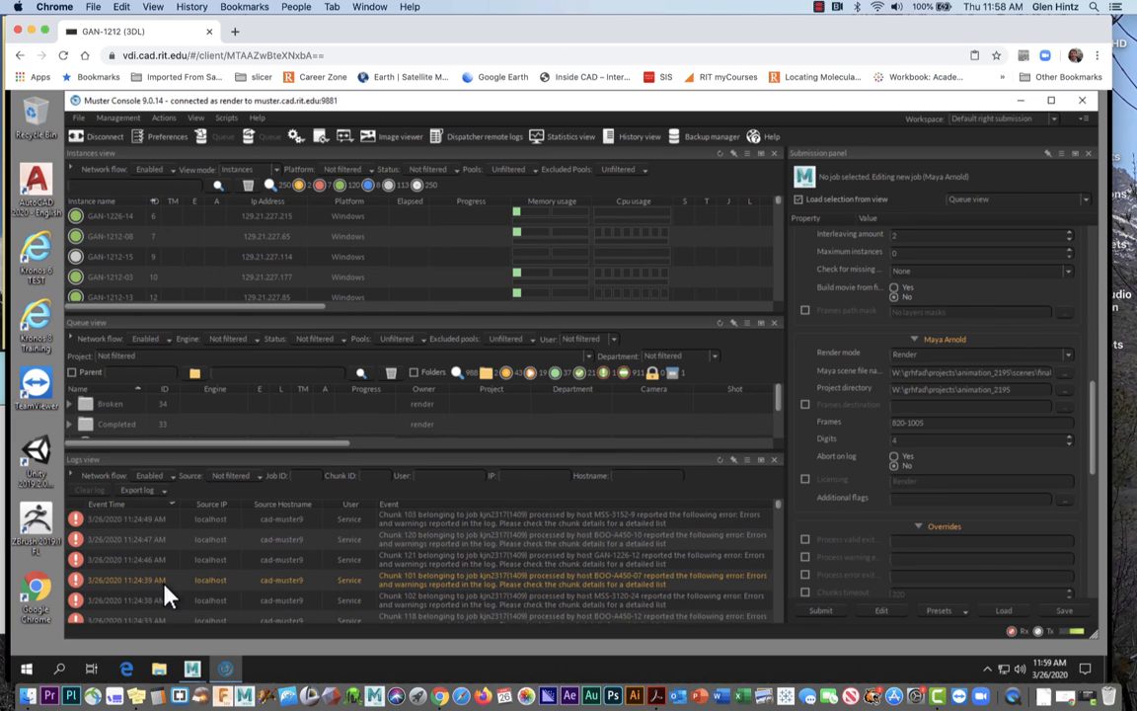
{"action": "scroll", "coordinate": [166, 595], "scroll_direction": "up", "scroll_amount": 5}
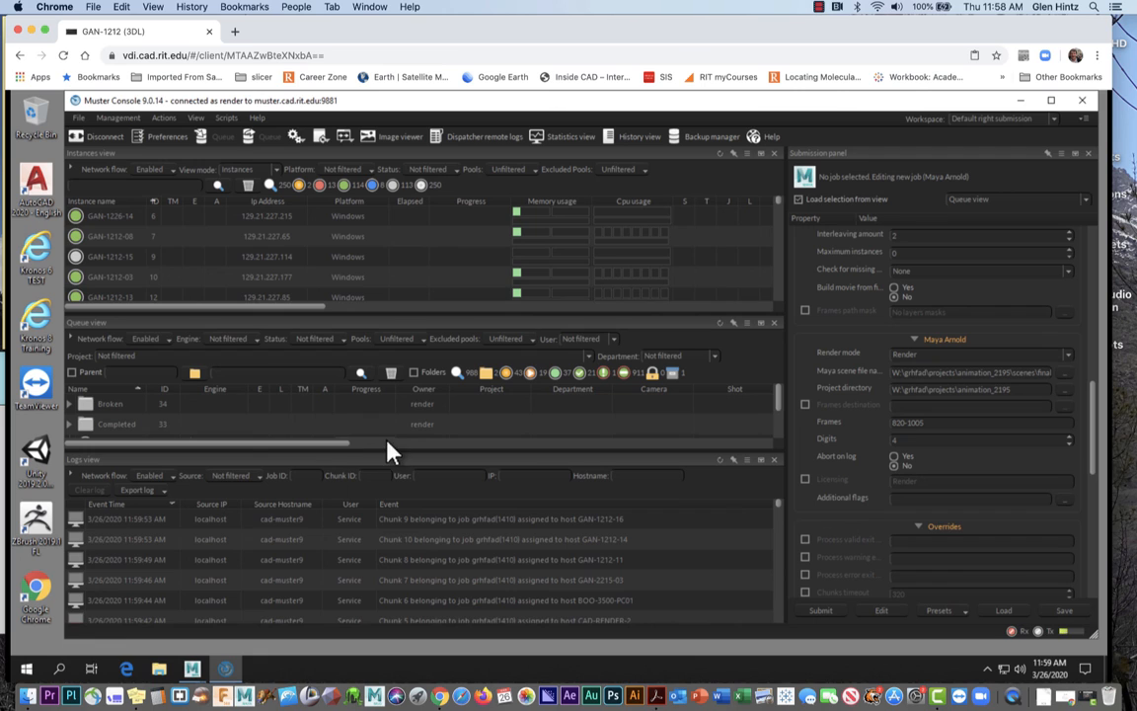
{"action": "left_click_drag", "start_coordinate": [383, 452], "coordinate": [388, 585]}
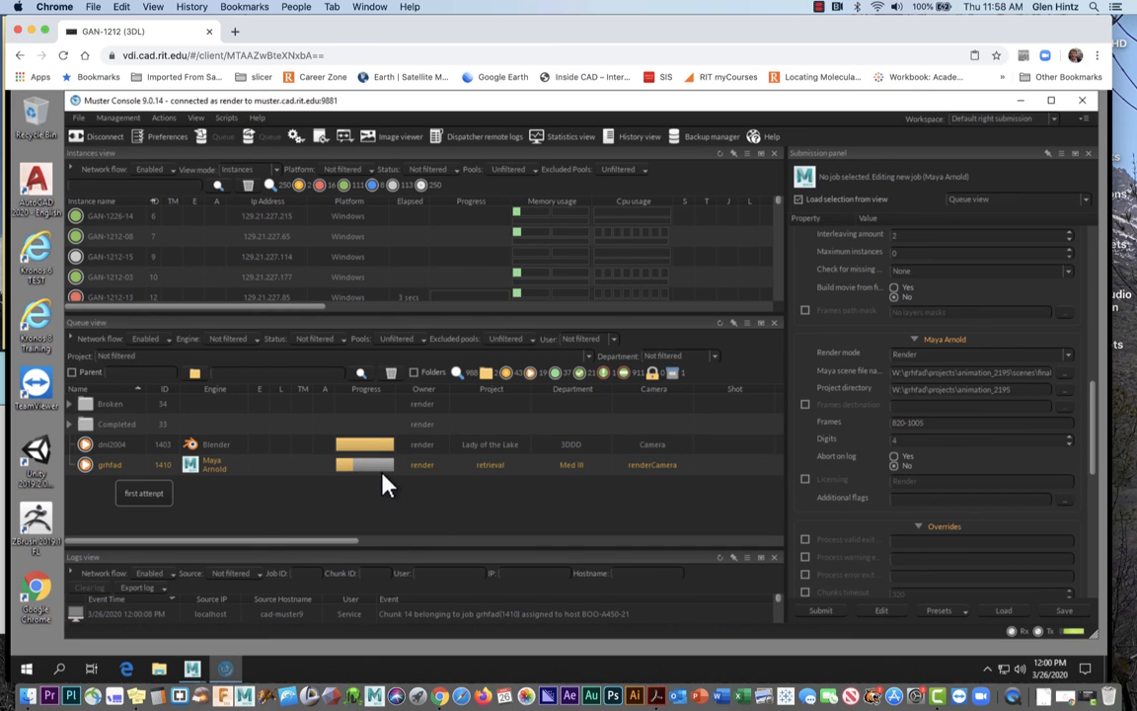
{"action": "left_click", "coordinate": [818, 7]}
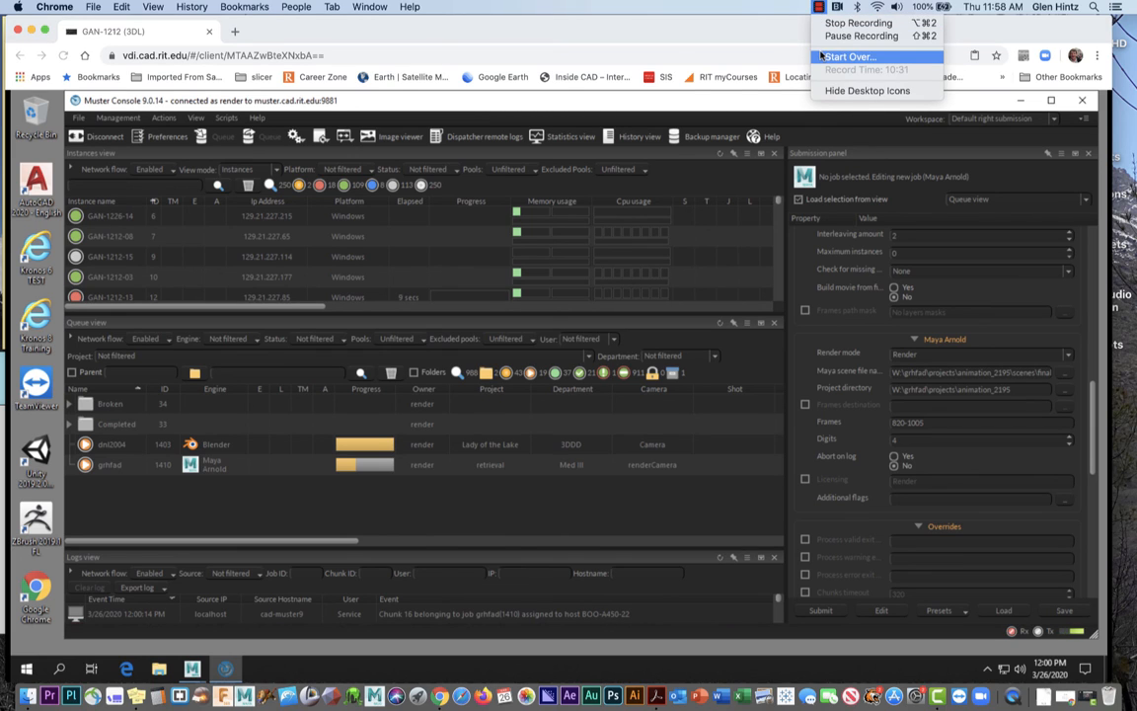